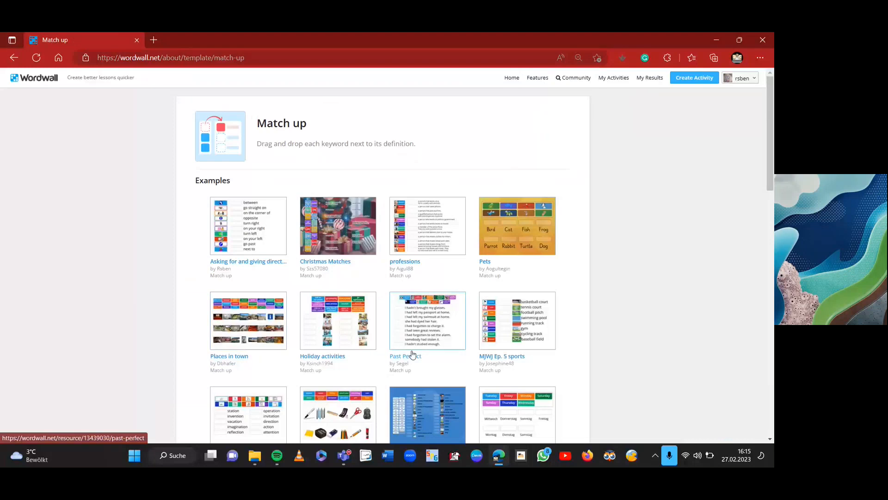
- Open the MJWJ Ep. 5 sports example and start it, matching swim to swimming pool and running to running track
mouse_move(770, 167)
mouse_down()
mouse_move(772, 211)
mouse_move(771, 170)
mouse_up()
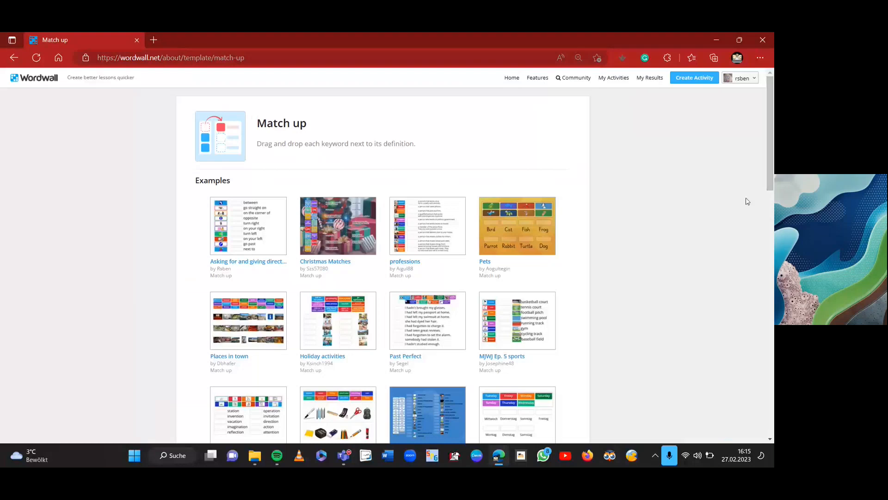
click(540, 317)
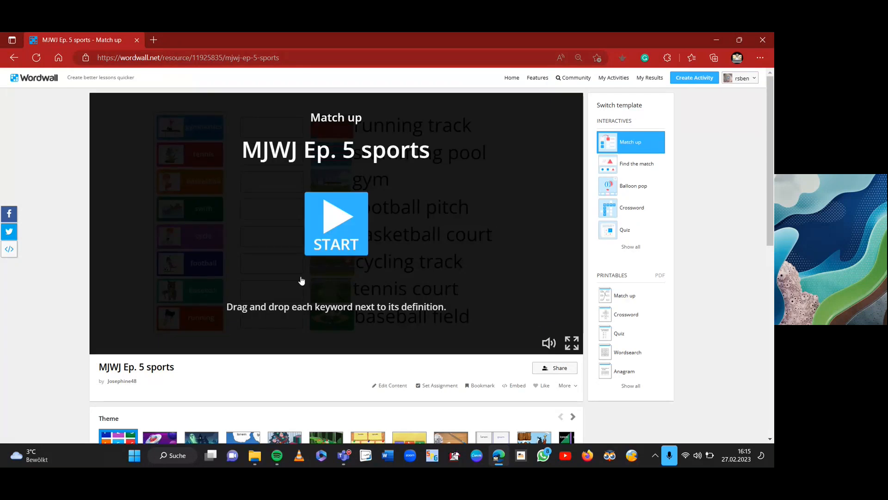
click(343, 229)
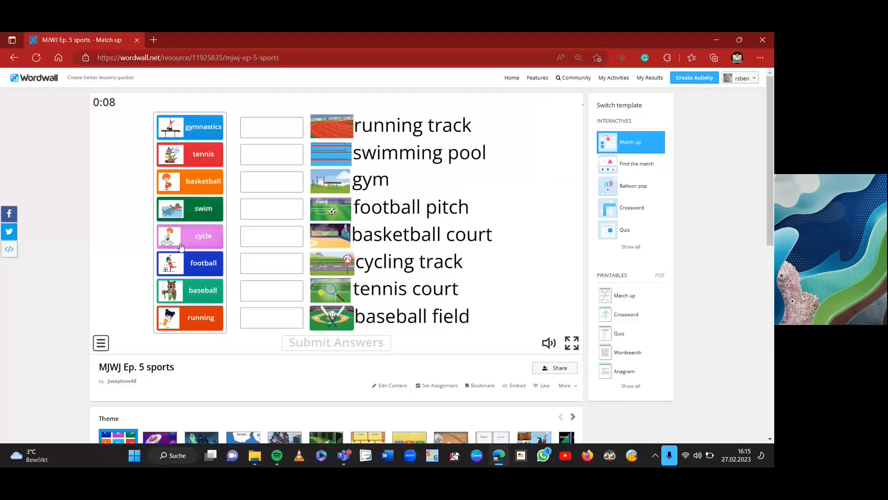
drag(186, 208, 274, 157)
drag(202, 289, 274, 128)
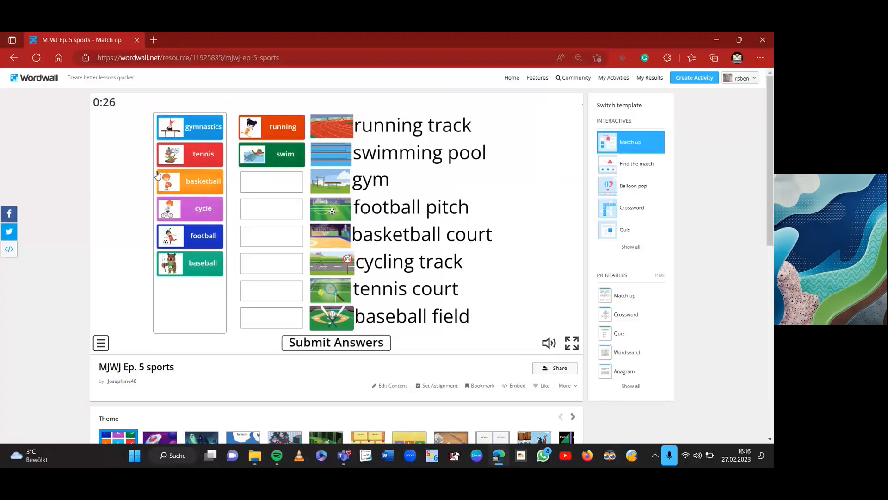
- Return to the Wordwall home page and start creating a new activity with the Match up template
click(12, 59)
click(12, 59)
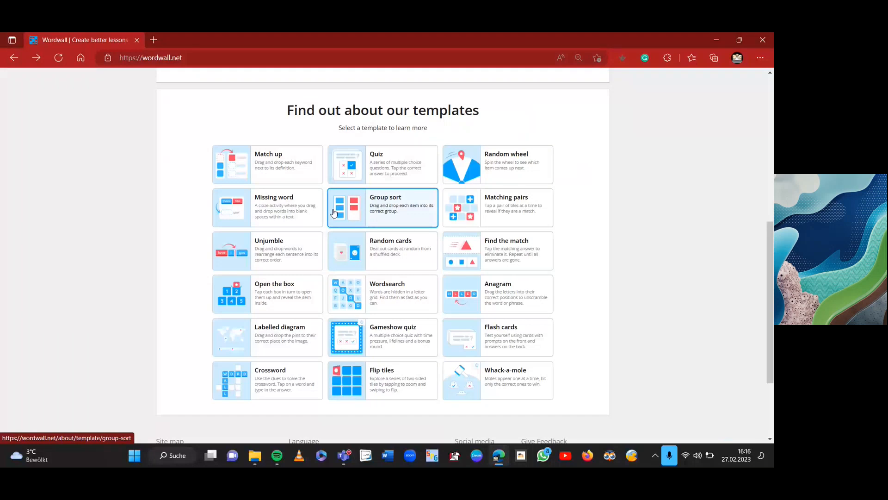
drag(771, 227, 771, 84)
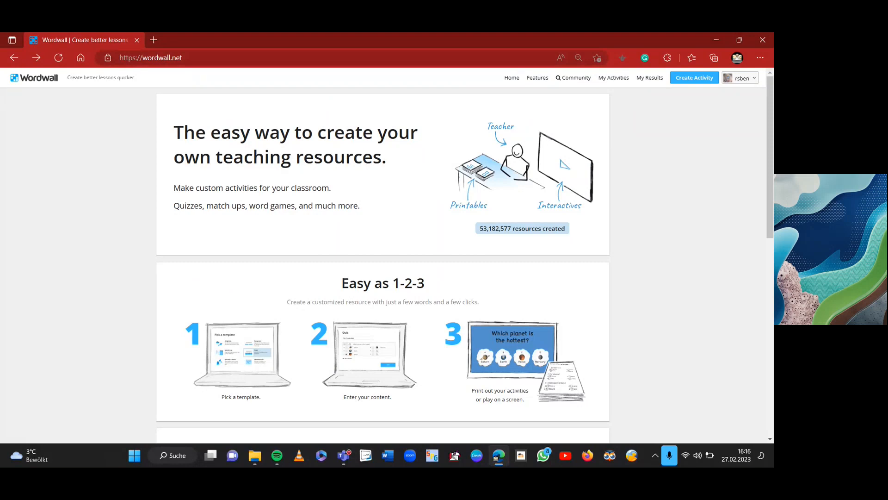
click(688, 79)
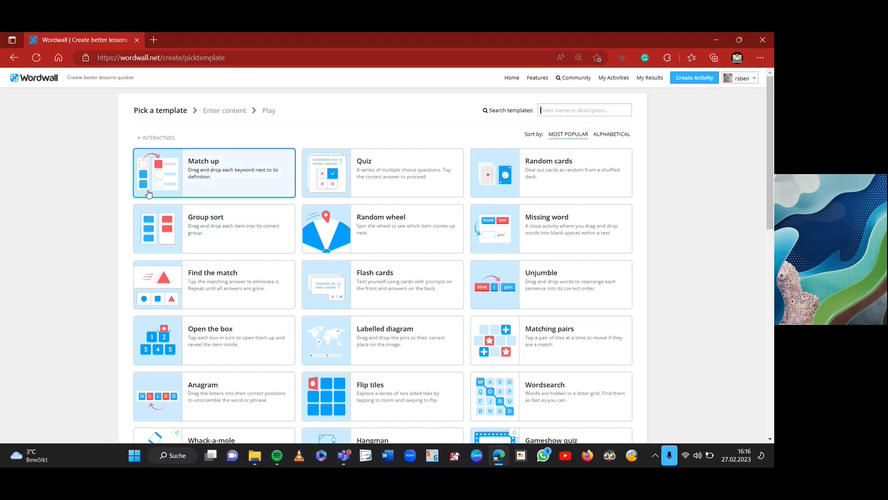
click(168, 174)
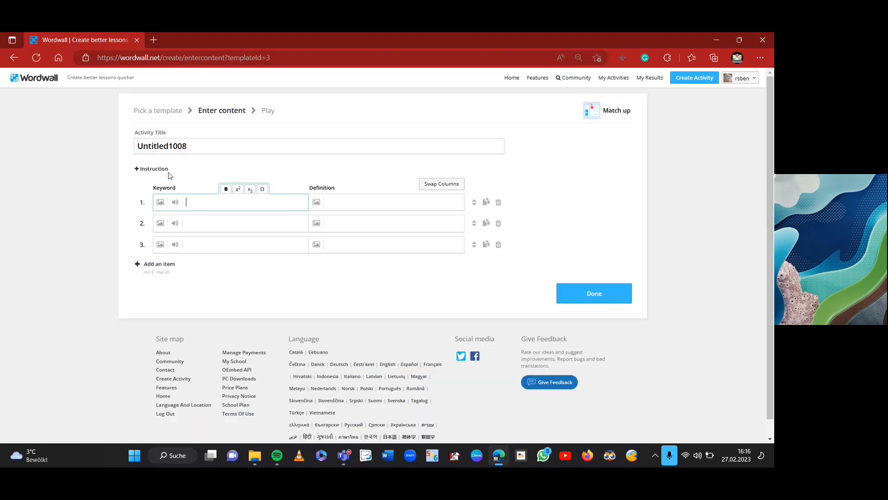
- Title the activity Colours and enter tomato with the definition red as the first item
drag(219, 147, 119, 149)
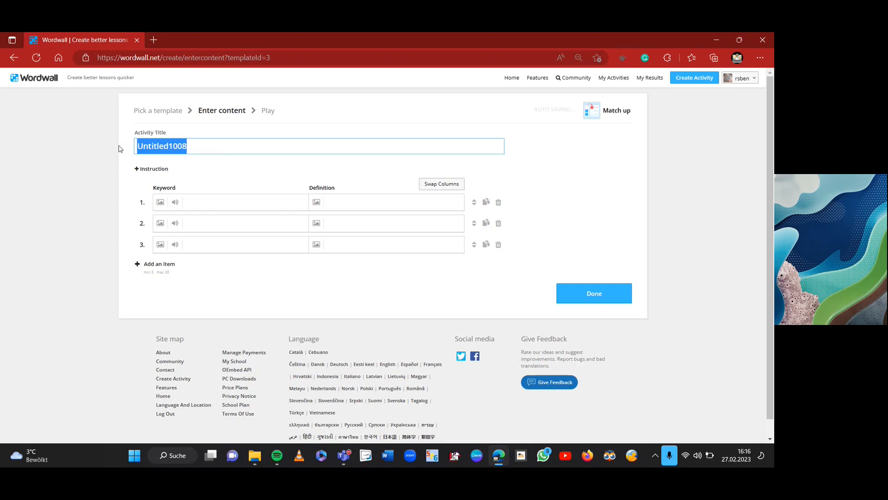
text(Colours)
click(209, 202)
text(tomato)
key(Tab)
text(red)
- Add the pairs banana – yellow and cucumber – green as items 2 and 3, and finish the activity
key(Tab)
text(banana)
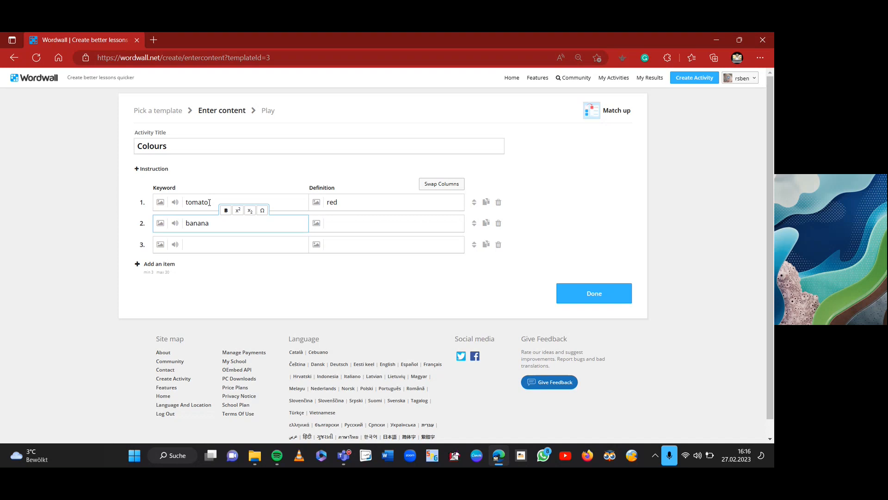
key(Tab)
text(yellow)
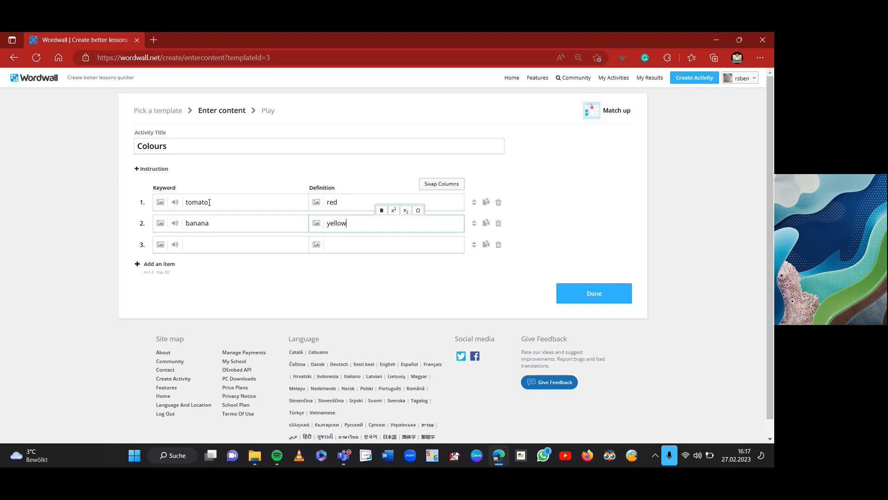
key(Tab)
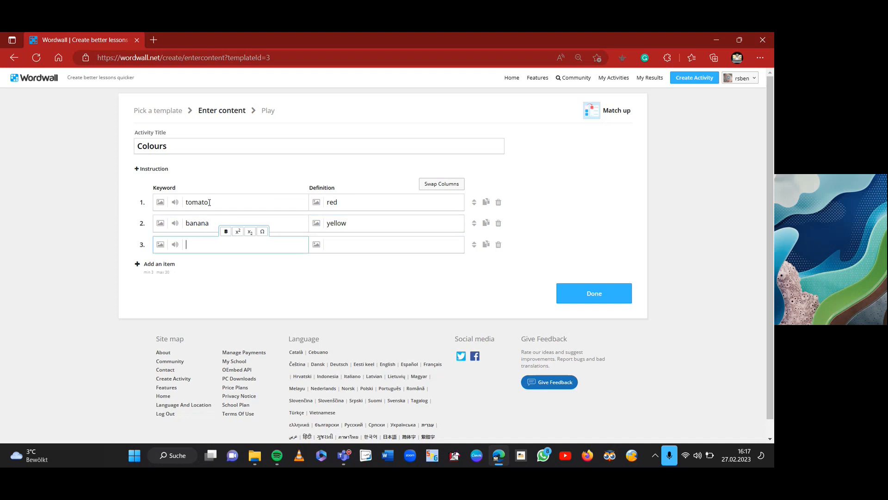
text(cucumber)
key(Tab)
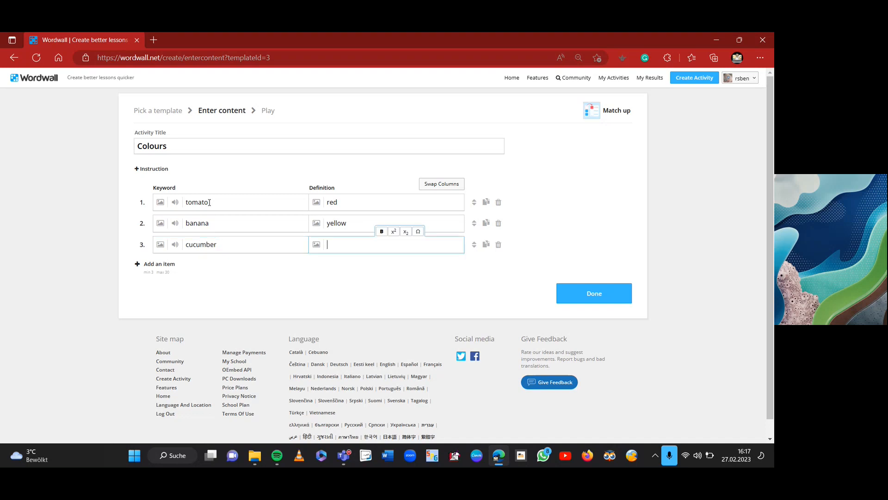
text(green)
click(582, 292)
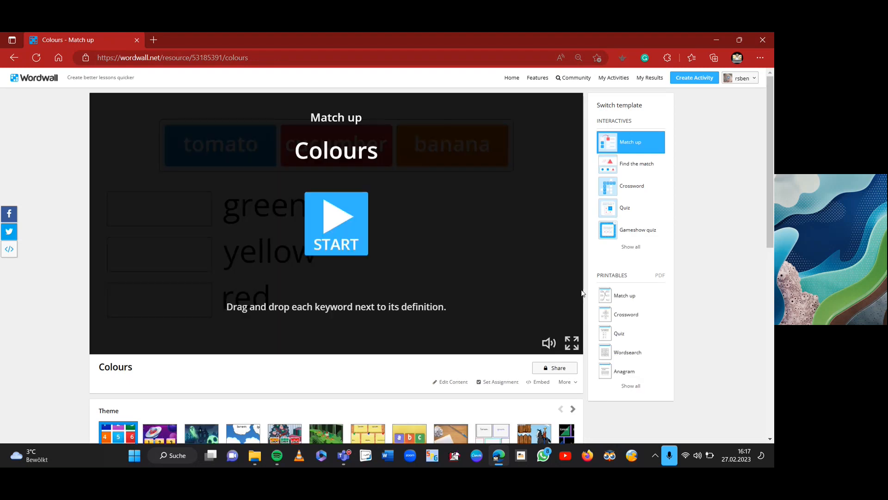
- Play the Colours match up with cucumber for green, tomato for yellow and banana for red, submit, open the leaderboard entry, and reload the activity's start screen
click(340, 227)
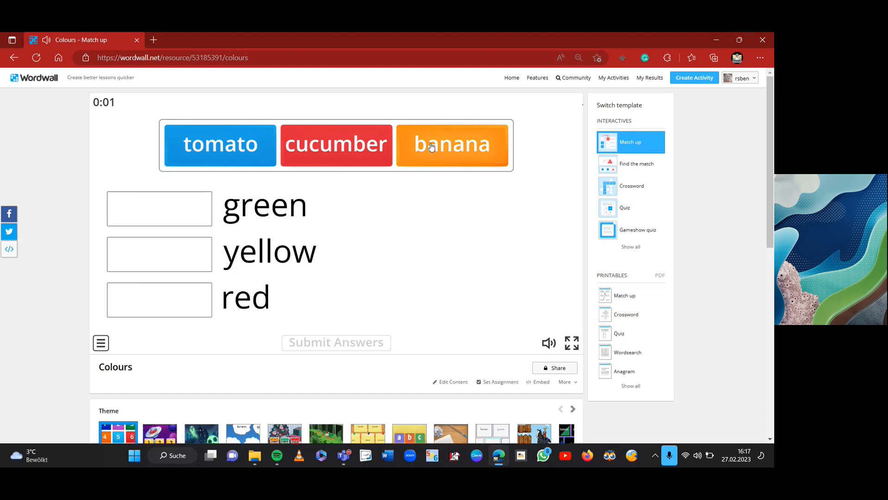
drag(329, 147, 187, 203)
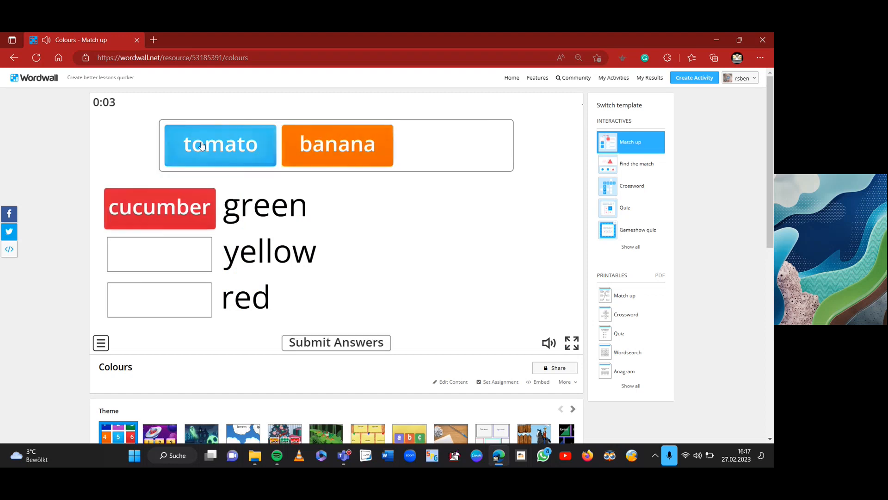
drag(199, 146, 174, 262)
drag(338, 150, 167, 308)
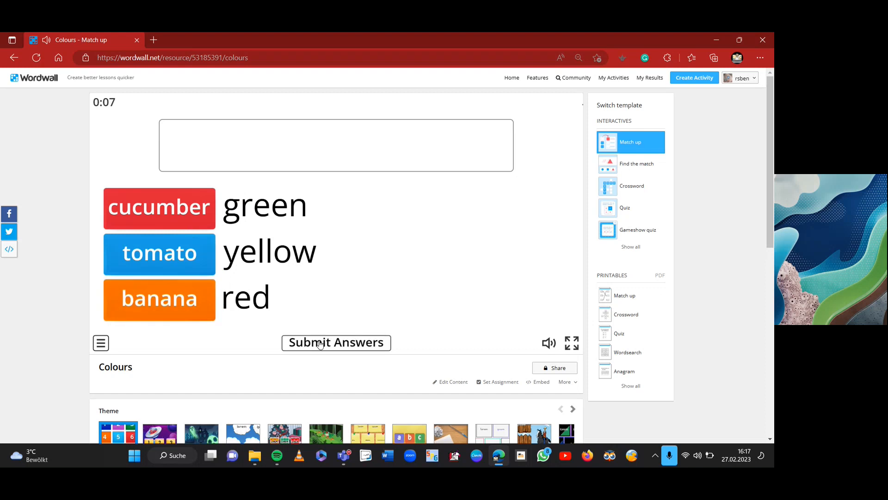
click(320, 343)
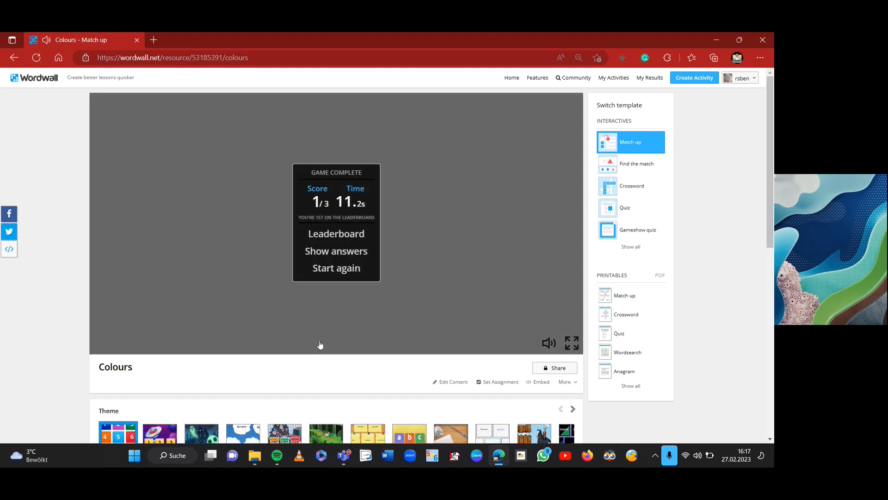
click(347, 237)
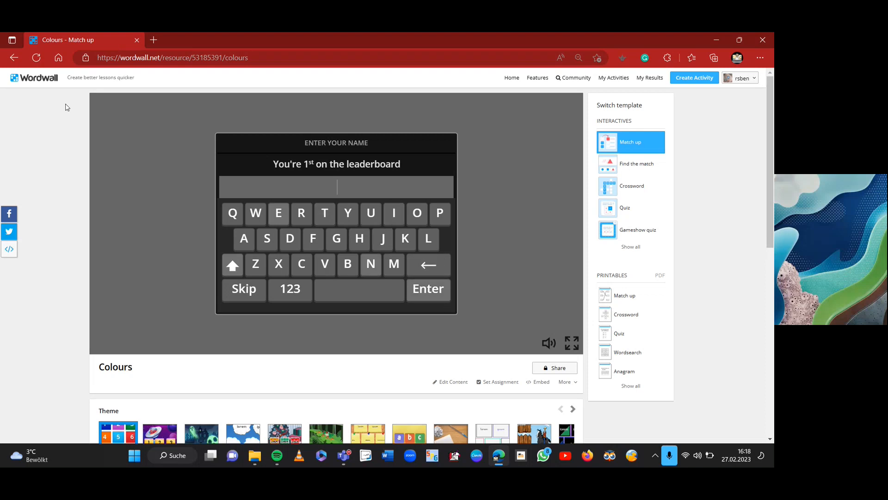
click(14, 57)
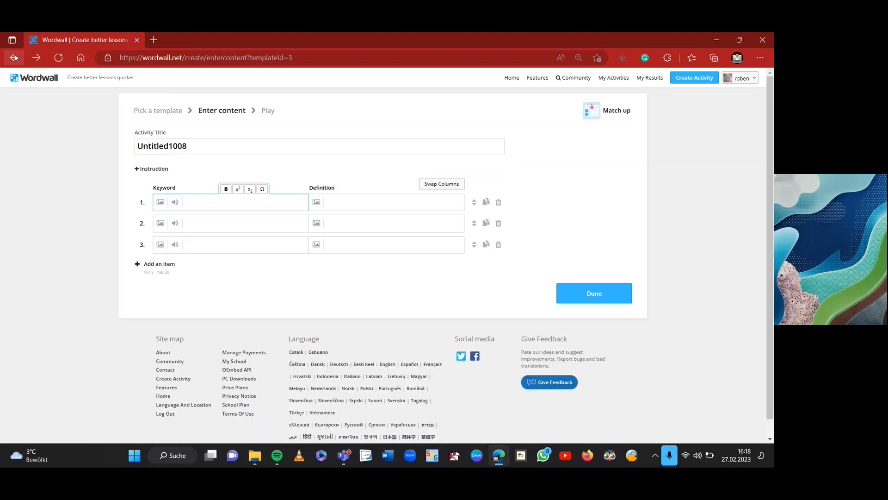
click(34, 59)
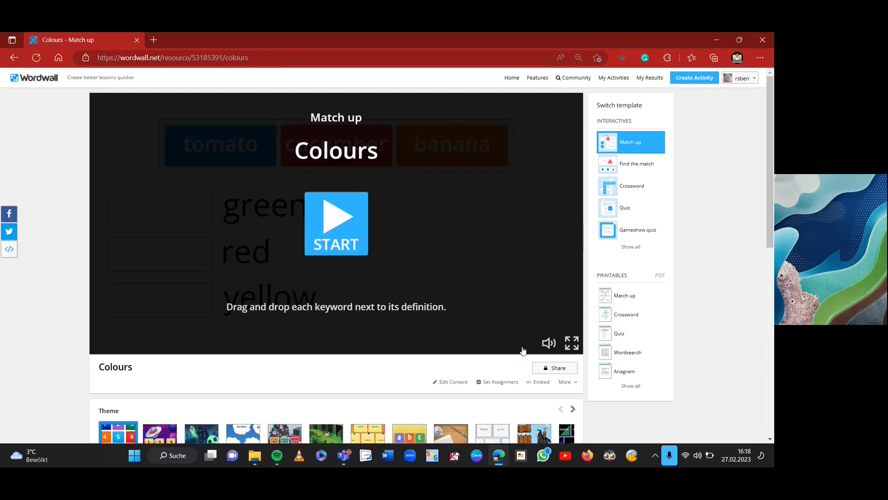
- Publish the Colours activity, copy its share link, and return to the activity page
click(548, 368)
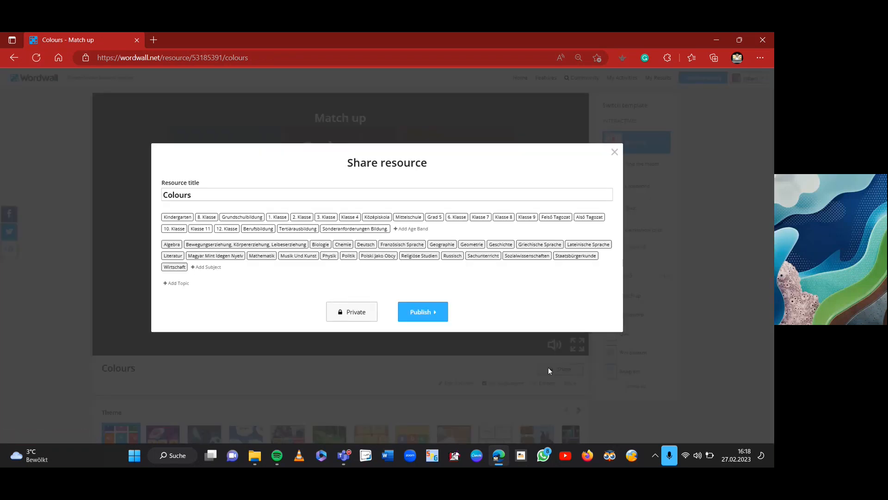
click(421, 313)
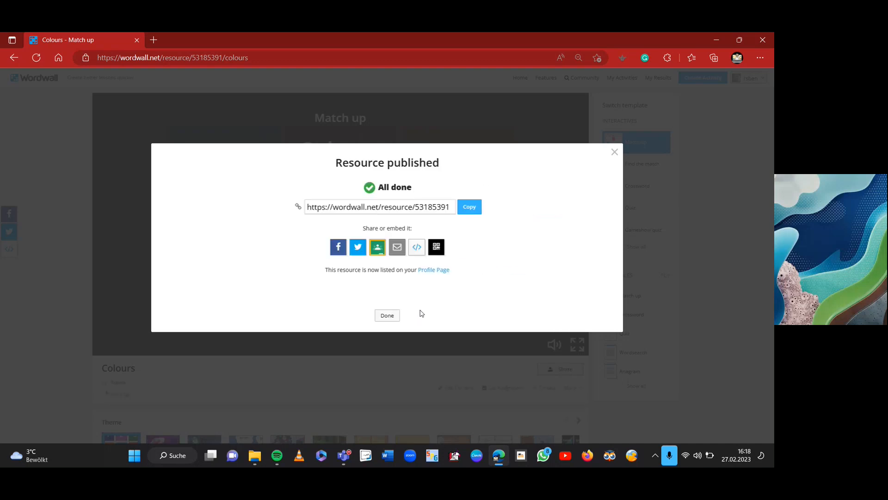
click(469, 208)
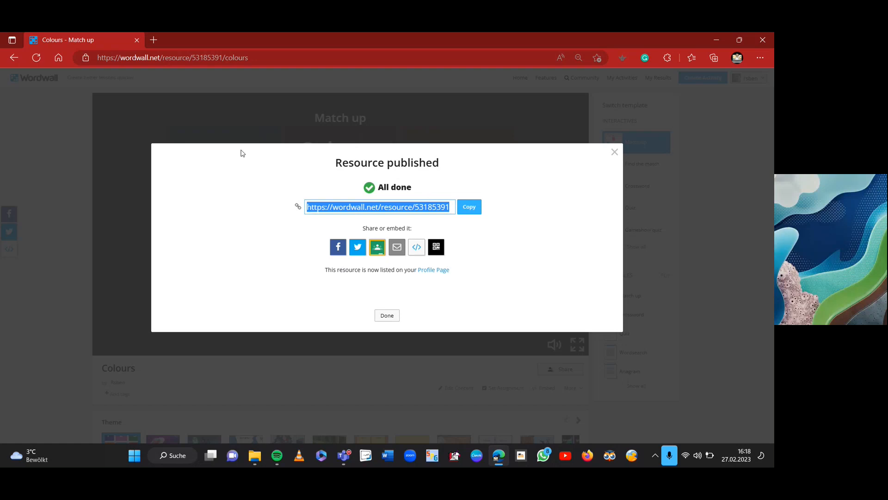
click(14, 59)
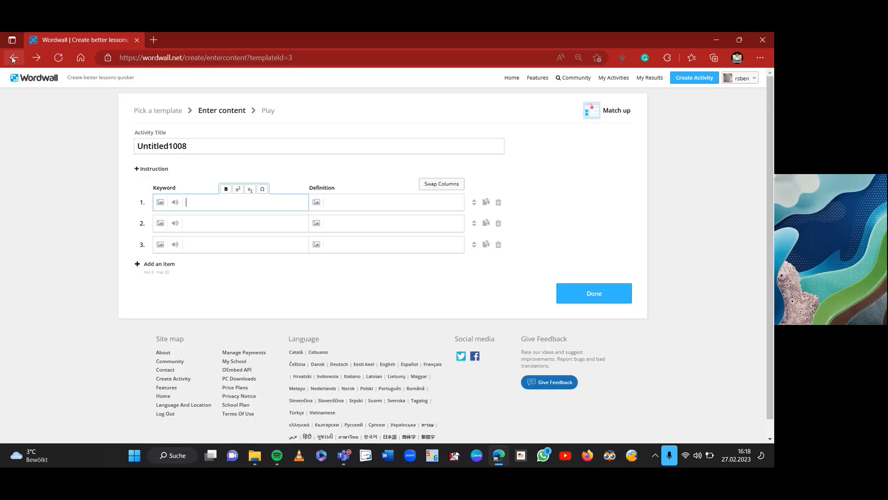
click(36, 58)
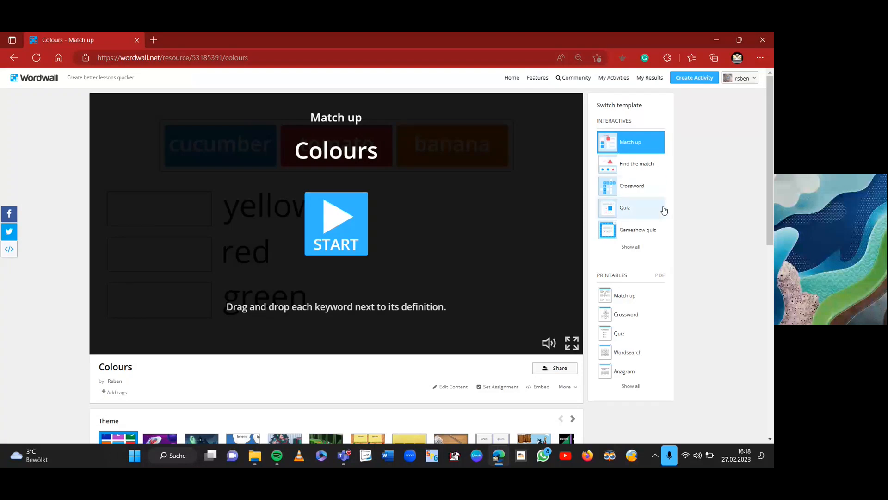
- Switch Colours to the Quiz template and play it, answering tomato for red, banana for yellow and cucumber for green
click(610, 210)
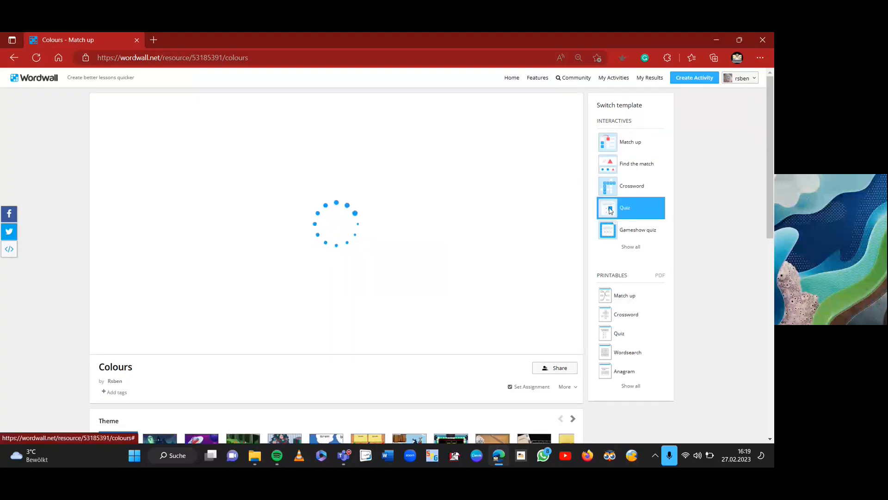
click(323, 234)
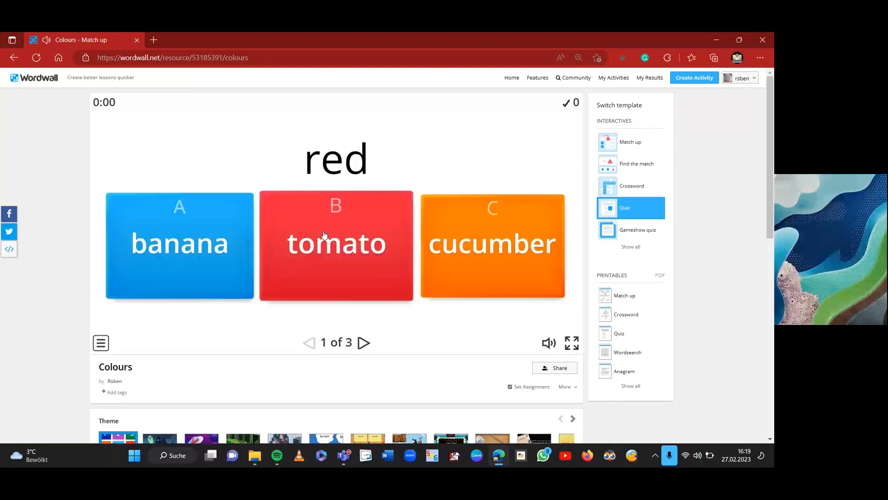
click(333, 259)
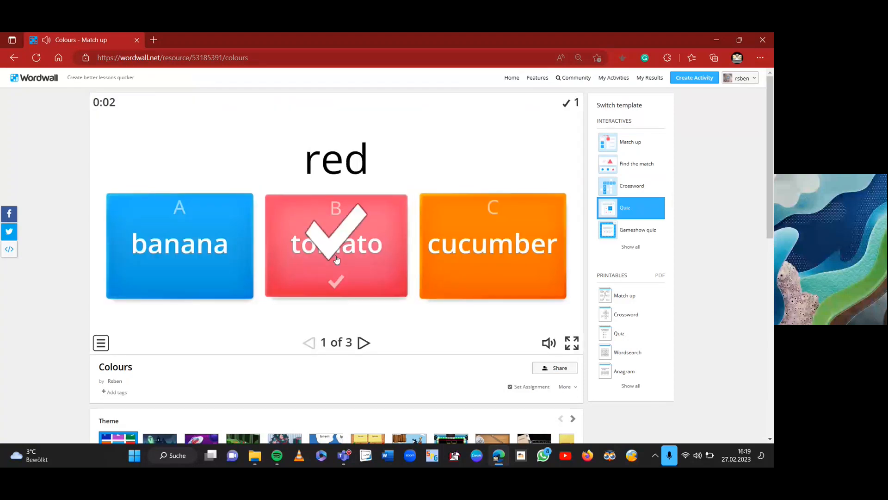
click(363, 343)
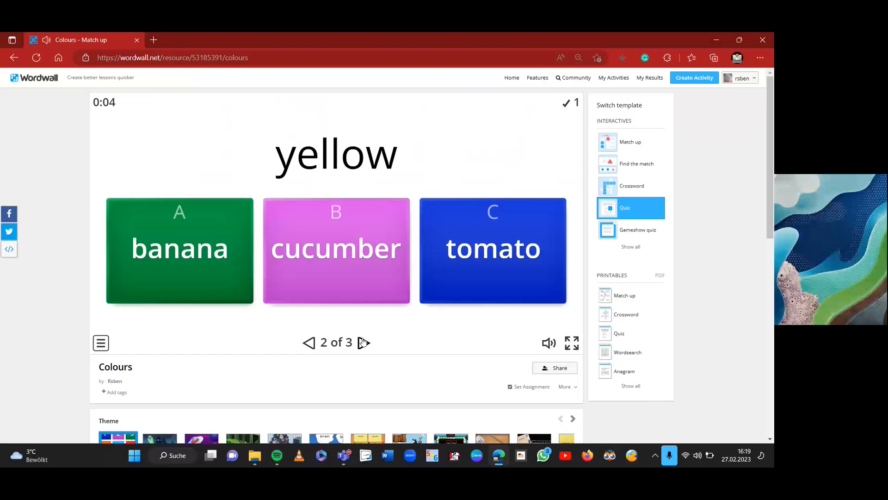
click(252, 257)
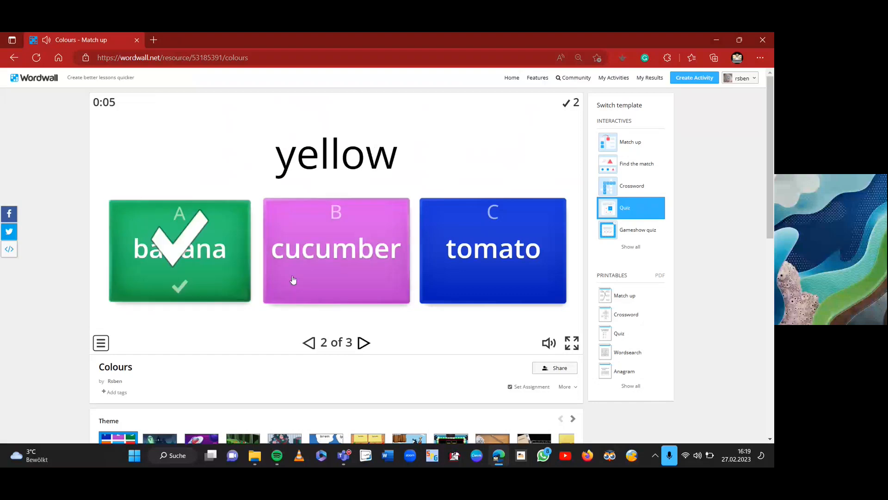
click(363, 342)
click(483, 248)
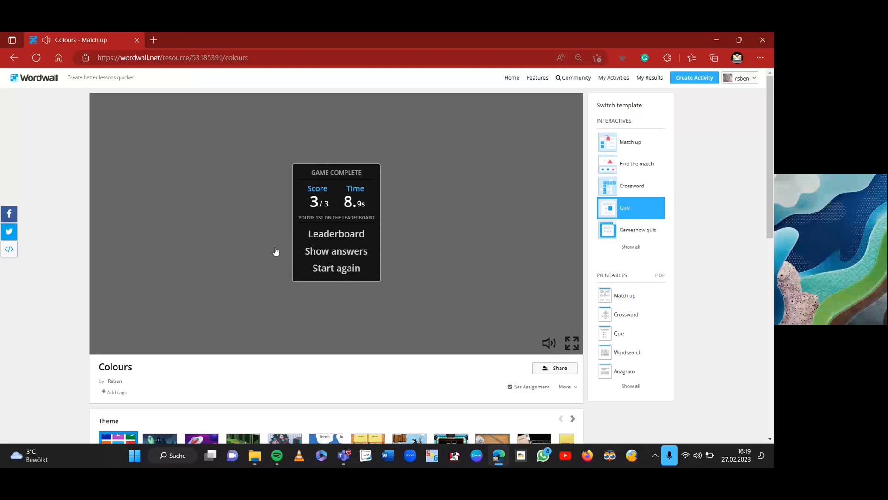
- Switch Colours to the Gameshow quiz template, start it, and answer tomato for red
click(615, 230)
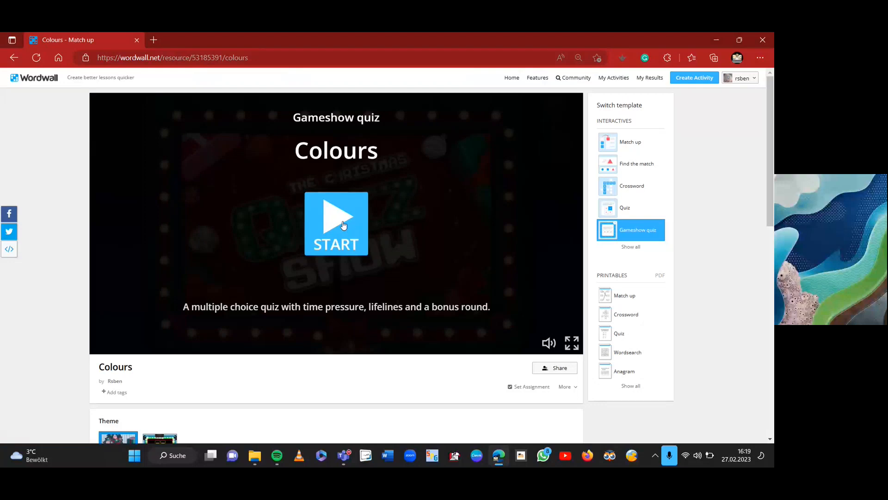
click(343, 225)
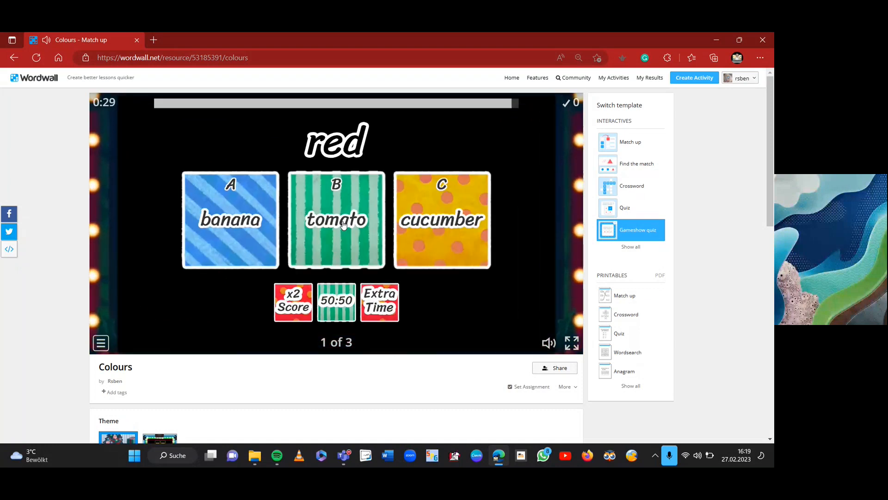
click(342, 193)
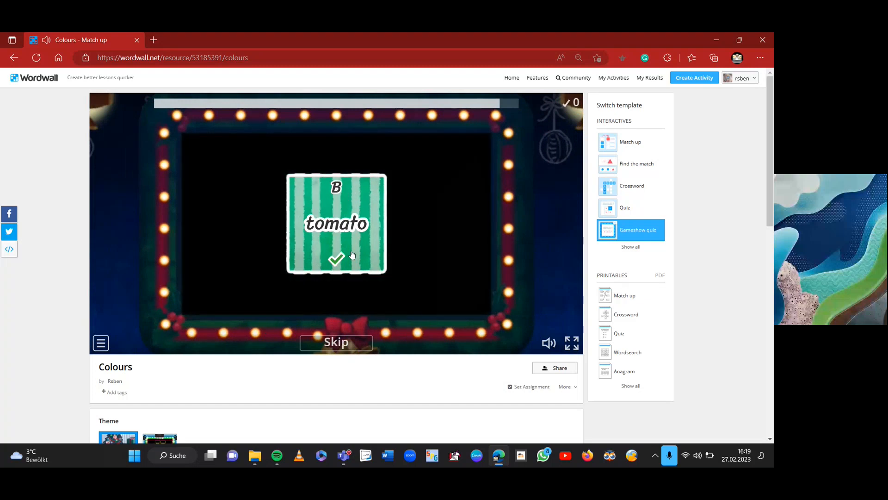
- Switch Colours to the interactive Airplane template from the full template list and play the game
click(631, 248)
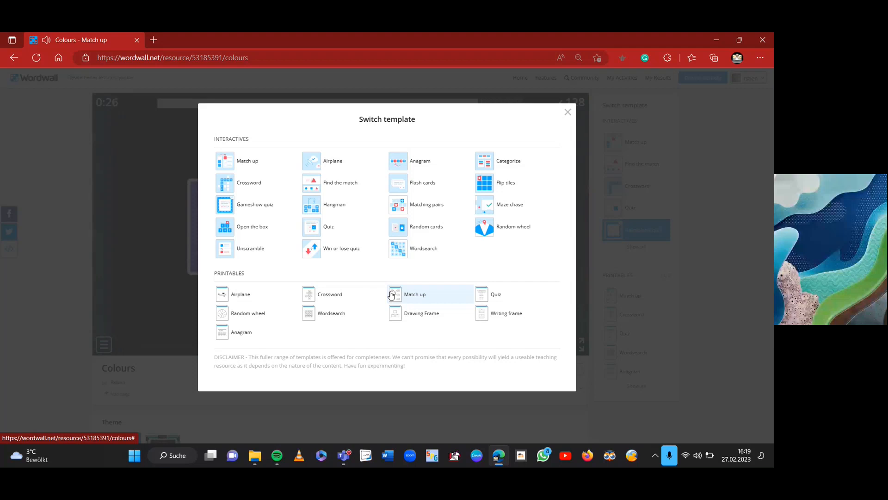
click(310, 164)
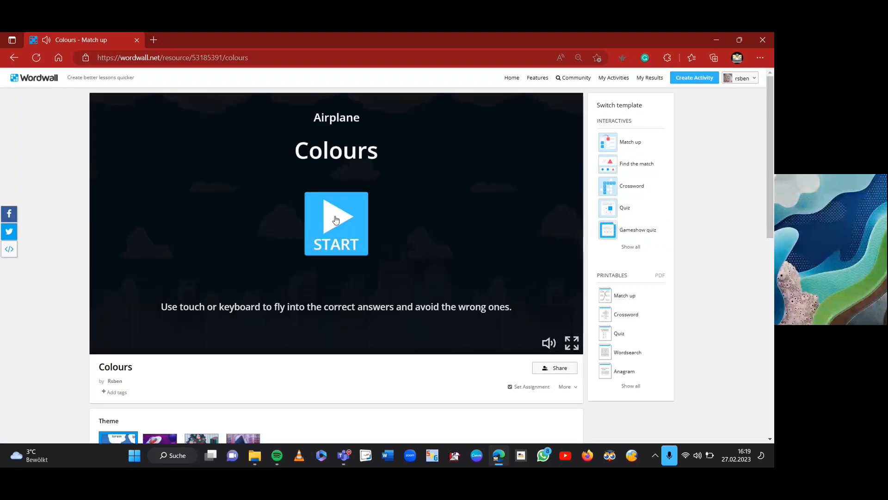
click(337, 221)
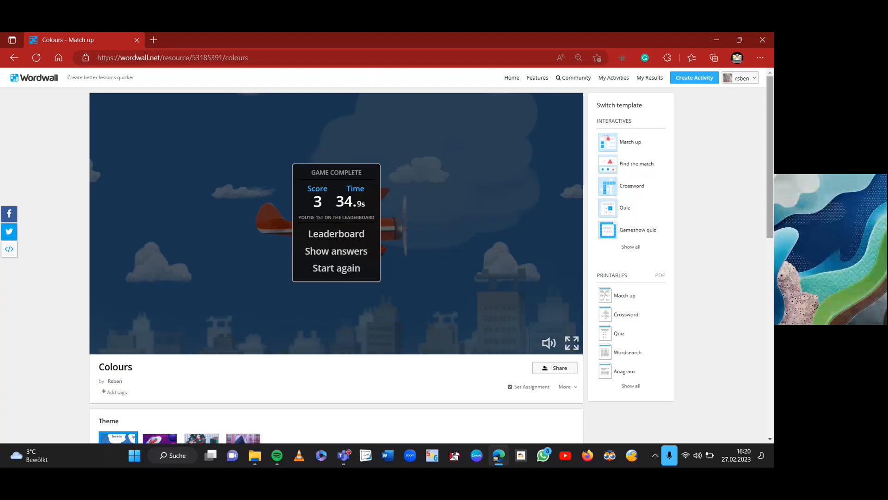
- Preview Colours as printable Match up, Crossword and Quiz worksheets, looking through each page
click(613, 299)
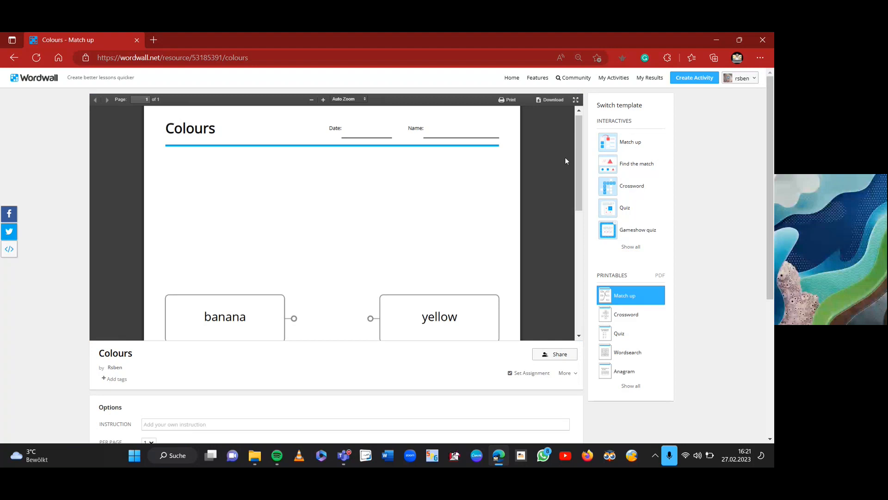
drag(578, 168, 565, 232)
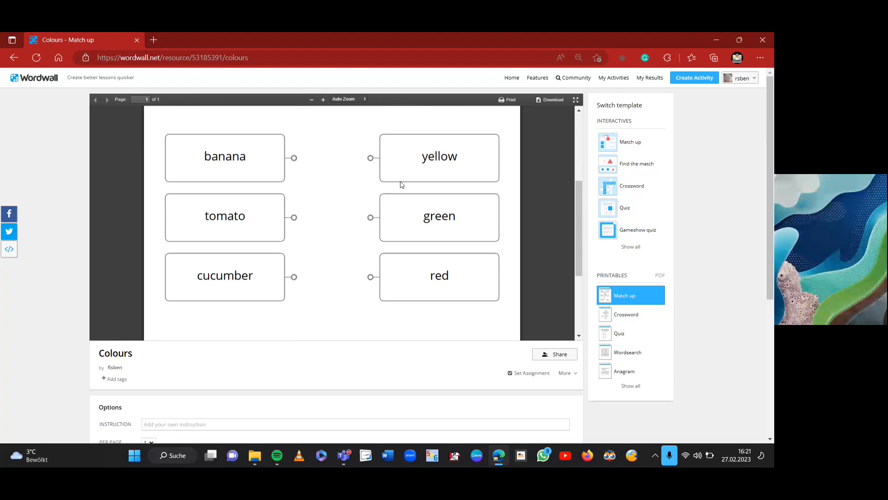
click(609, 314)
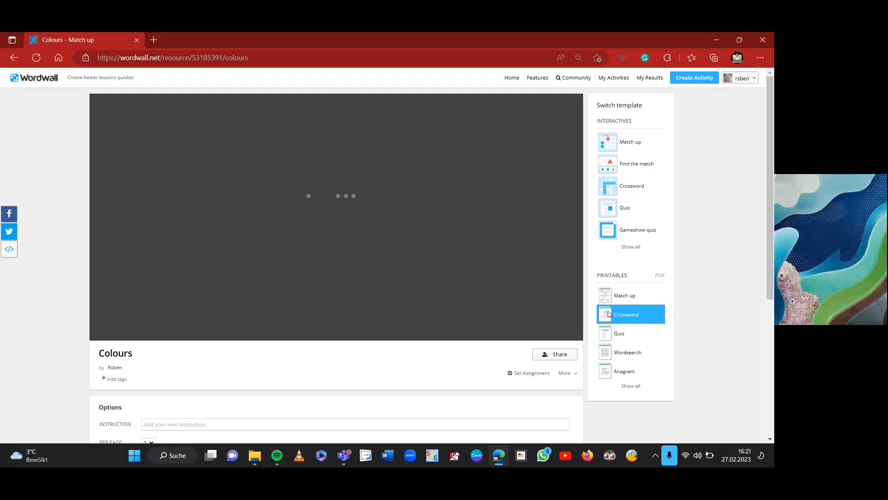
drag(579, 180, 584, 215)
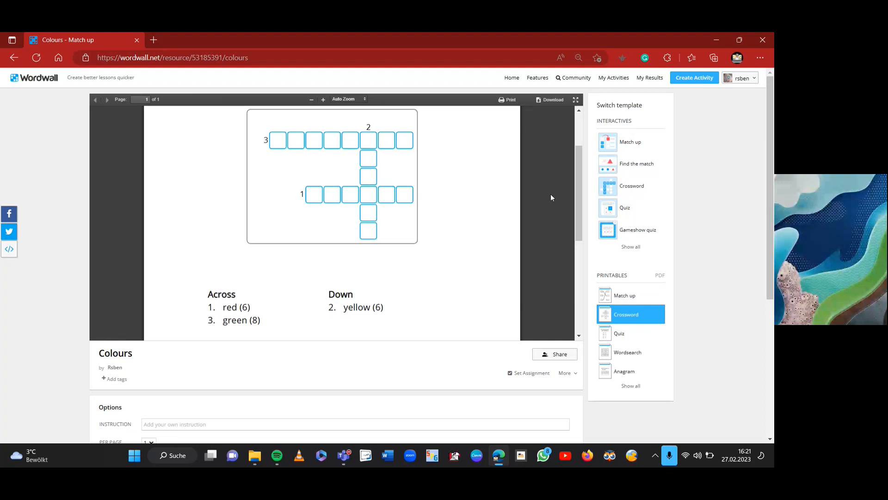
drag(578, 214, 555, 165)
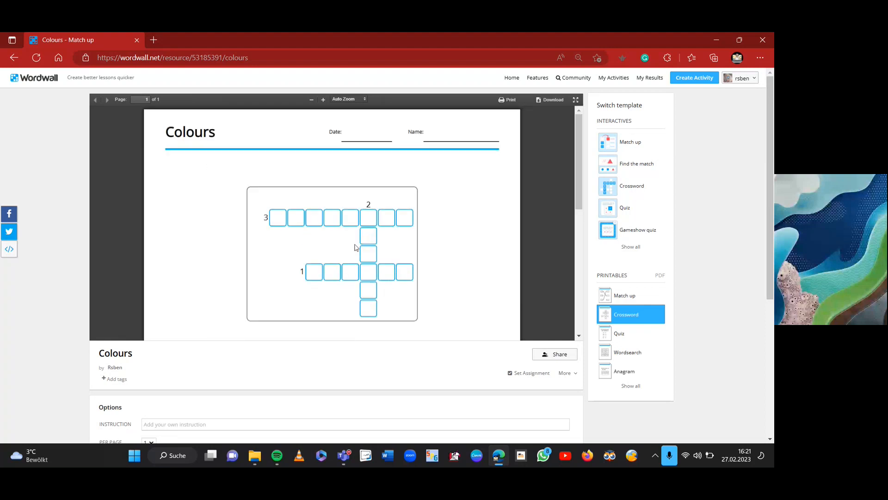
click(605, 339)
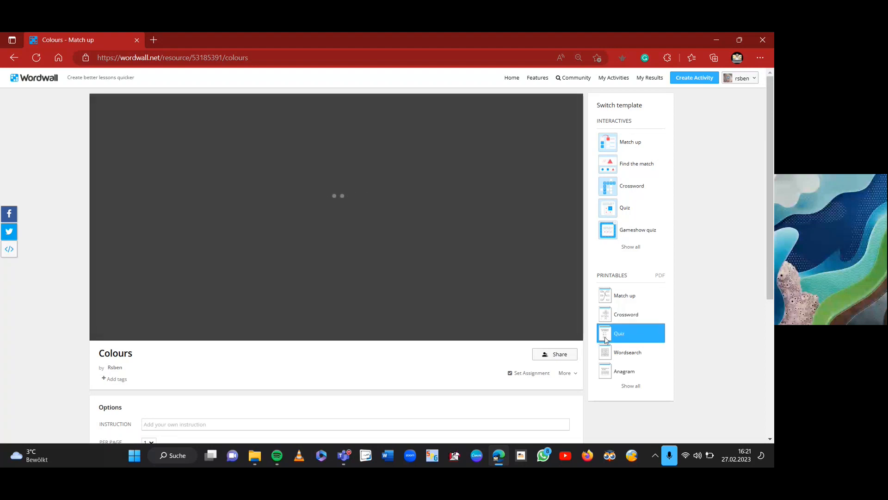
drag(580, 179, 575, 146)
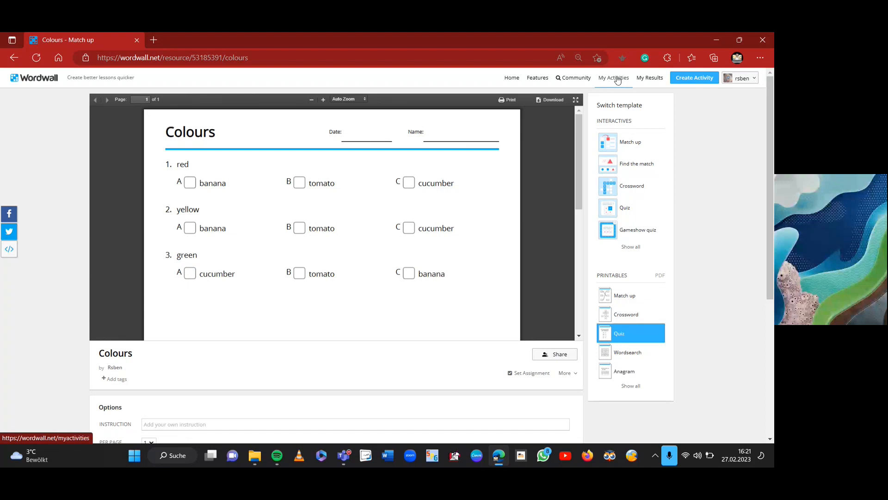
- Create a new activity with the Group sort template and title it "Italy, France or Germany"
click(688, 82)
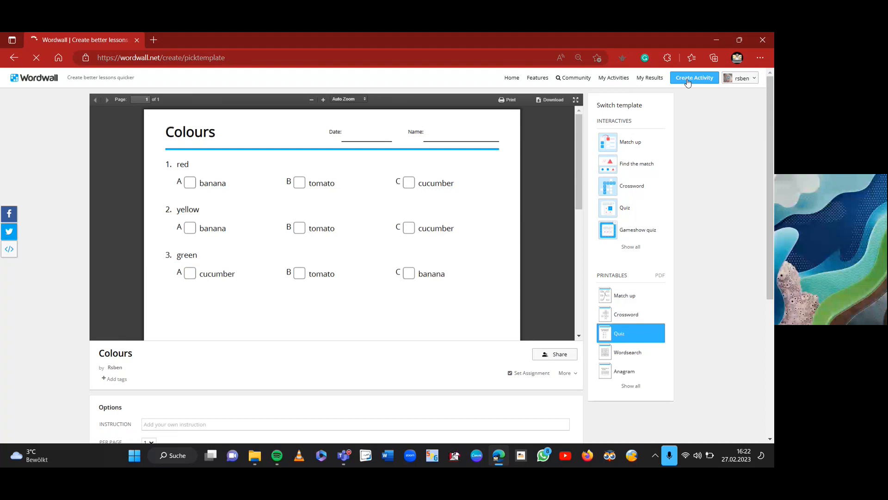
click(149, 235)
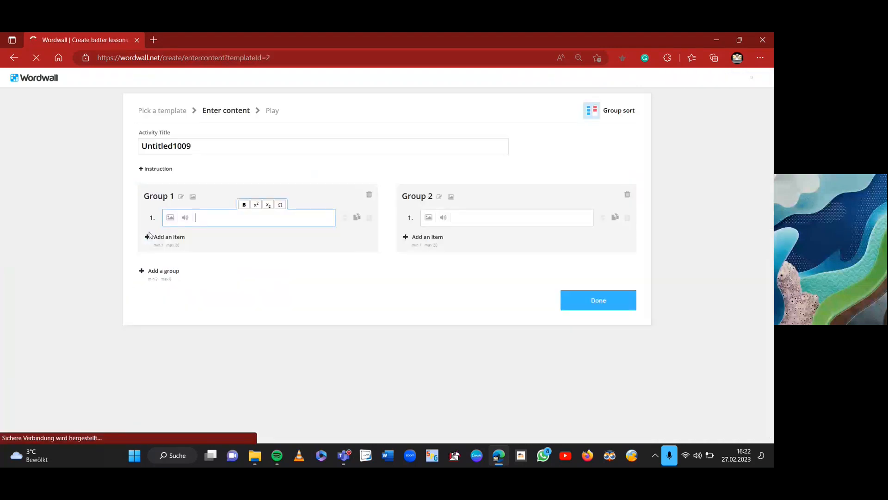
drag(205, 142, 114, 155)
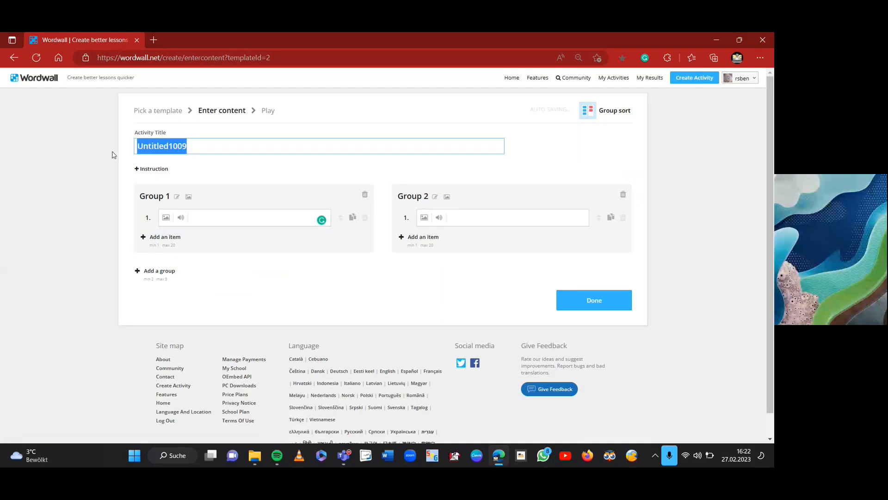
text(Italy, France )
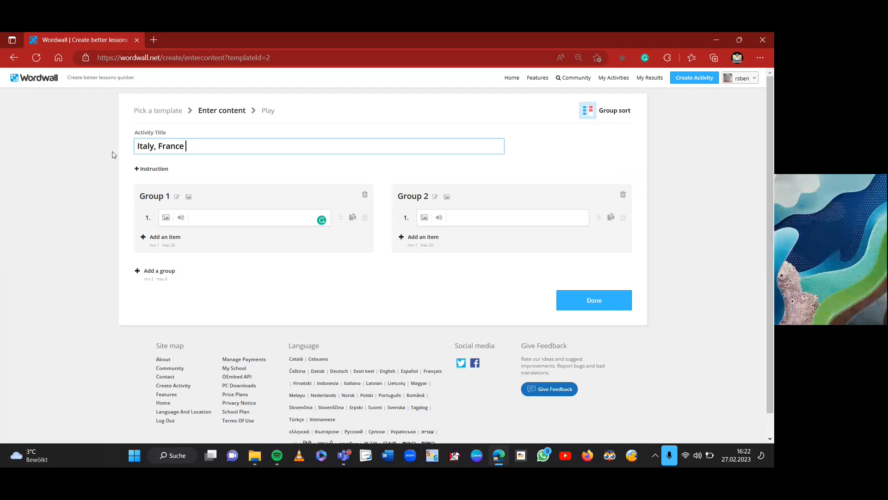
text(ordGermany)
- Rename Group 1 as Italy and Group 2 as France
click(177, 197)
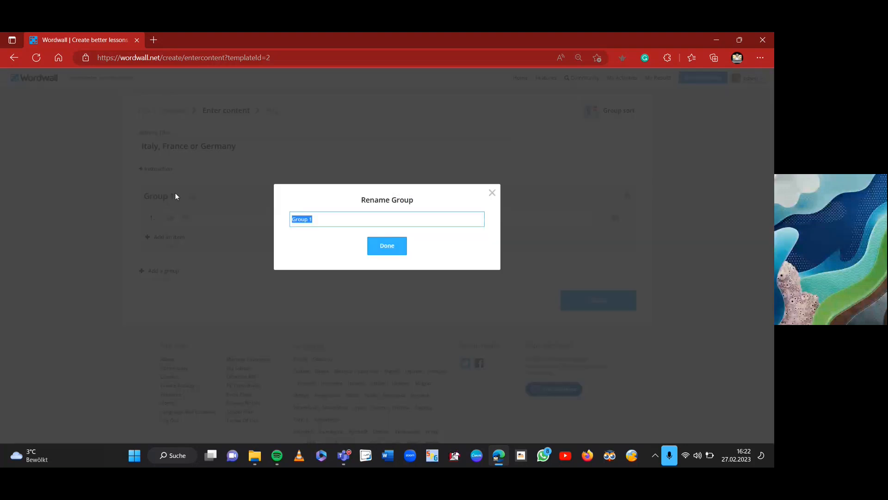
text(Italy)
click(376, 248)
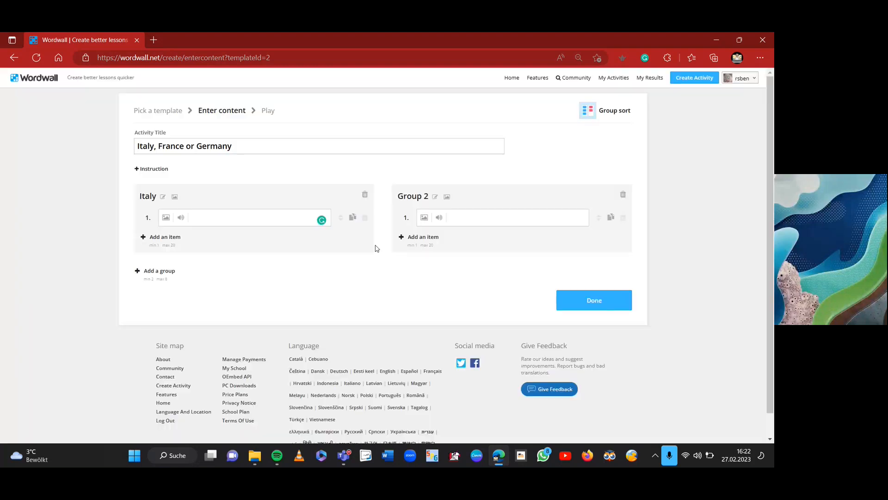
click(434, 198)
text(Franc)
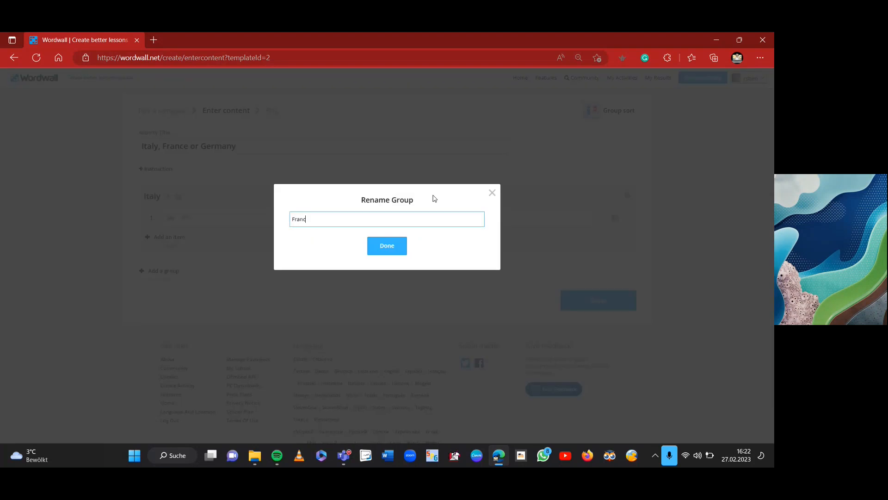
text(e)
key(Return)
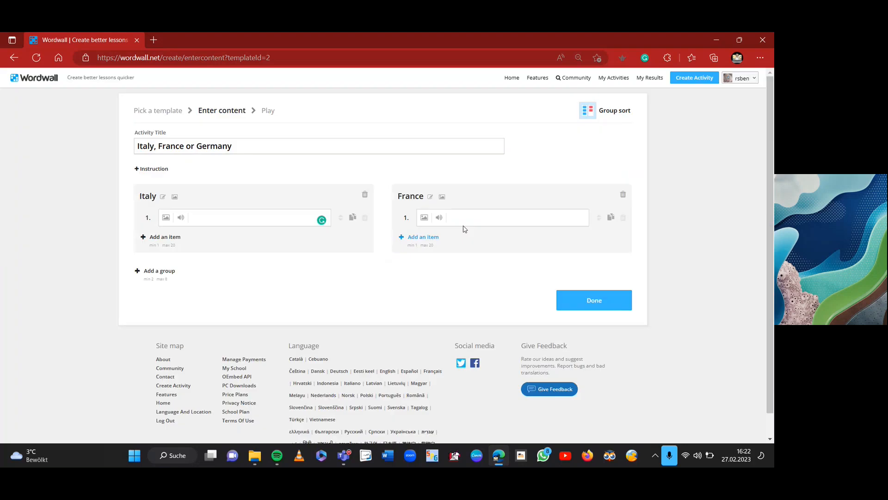
- Add a third group and name it Germany
click(146, 270)
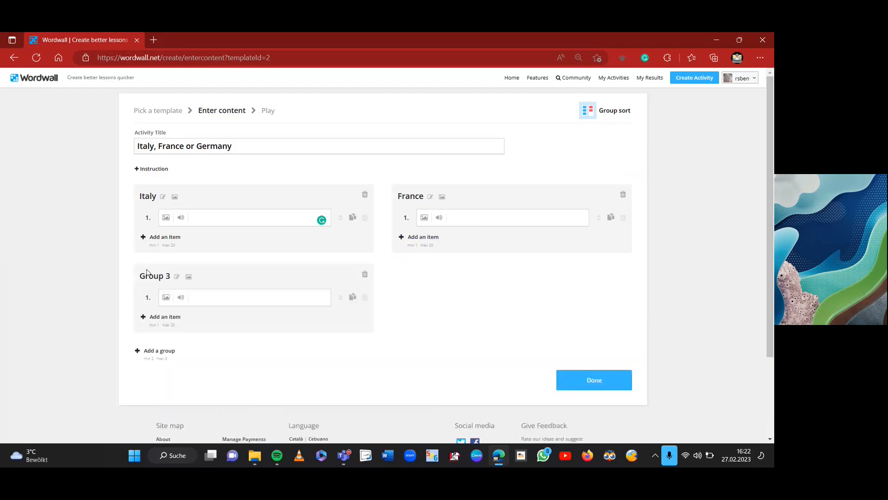
click(176, 277)
text(Ger)
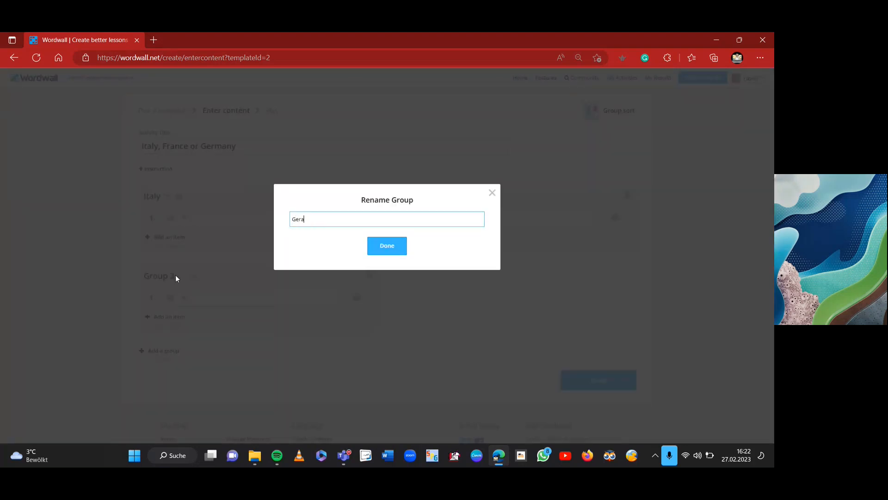
text(many)
click(384, 246)
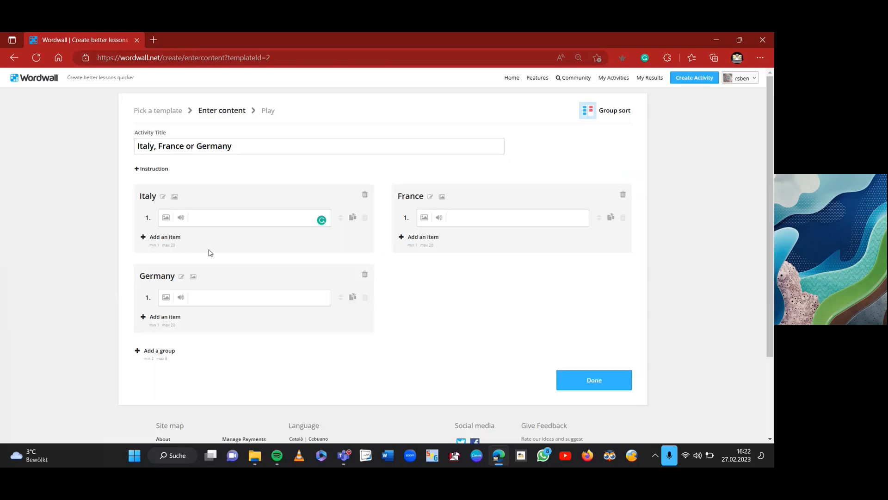
- Fill the Italy group with the items Rome, Pisa, Florenz and Milano
click(200, 217)
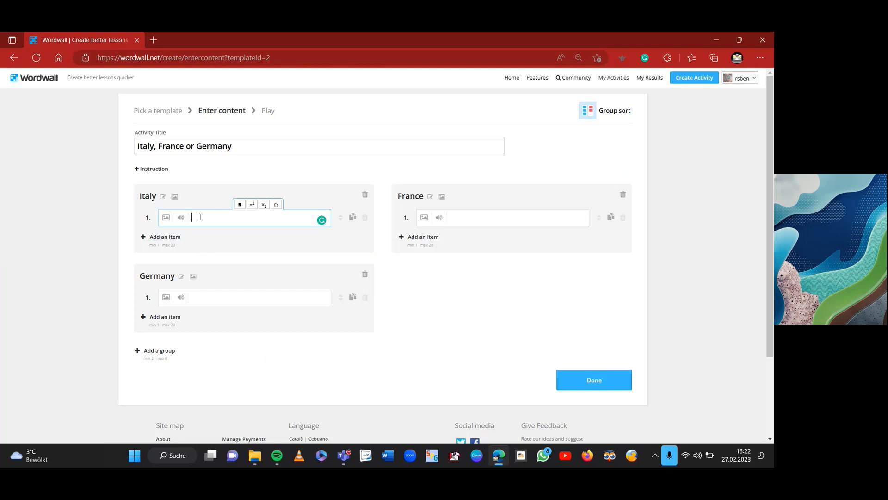
text(Rome)
key(Return)
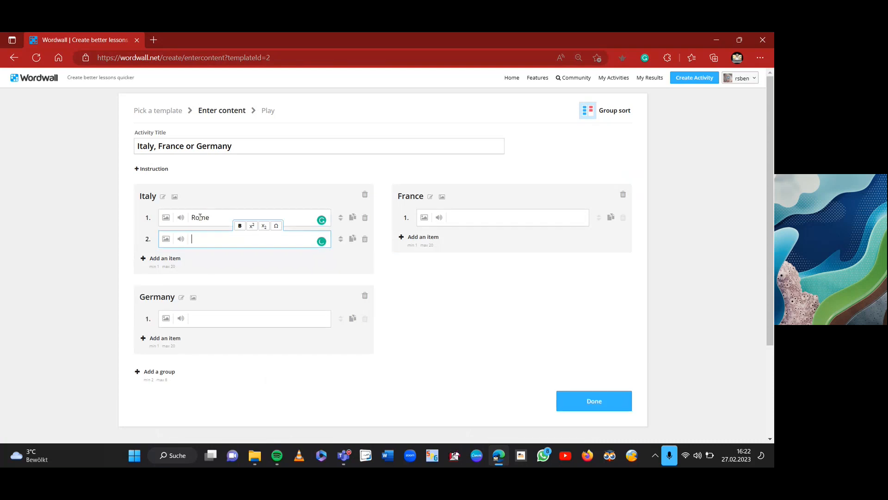
text(Pisa)
key(Return)
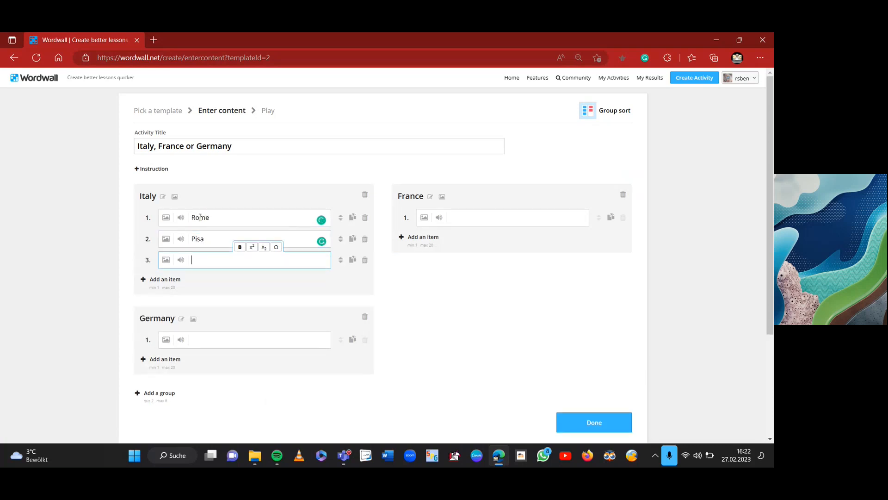
text(Florenz)
key(Return)
text(Mi)
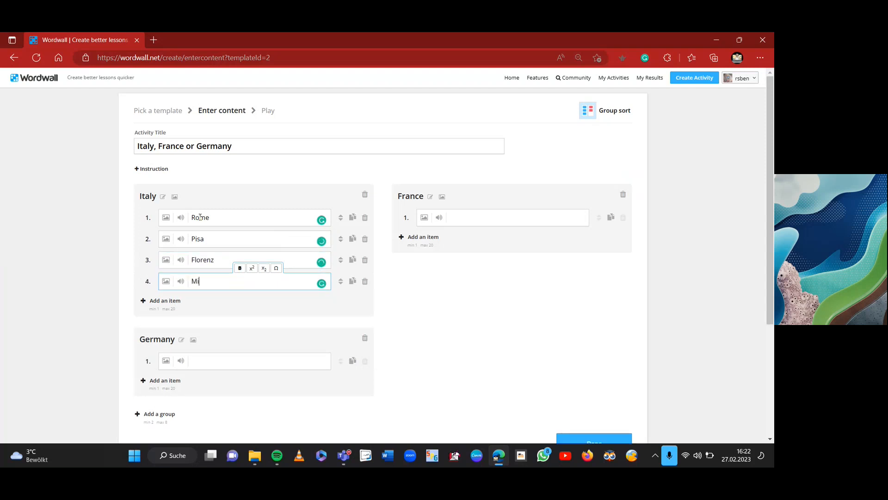
text(lano)
- Enter Paris and Lyon in the France group and add an empty third item
click(455, 216)
text(Par)
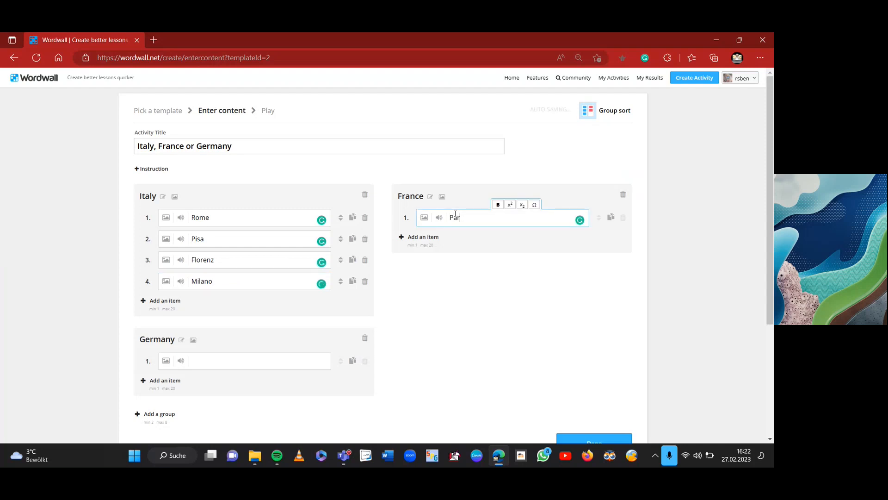
text(is)
key(Return)
text(Ly)
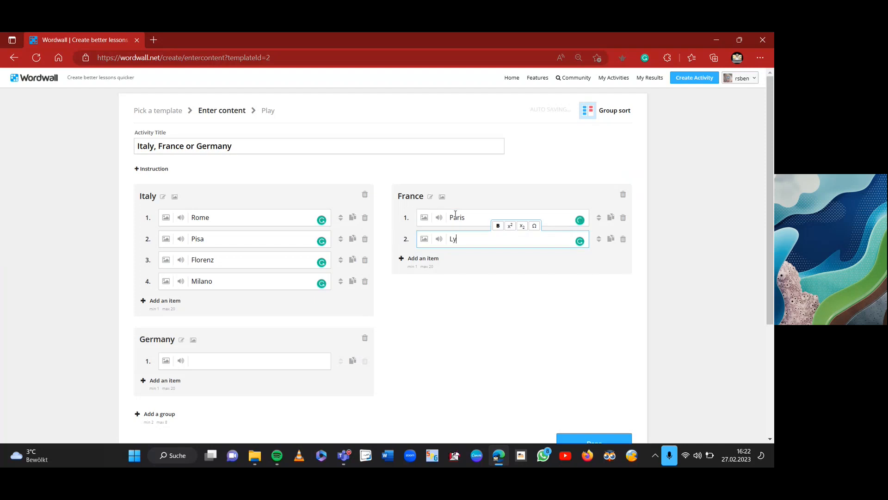
text(on)
key(Return)
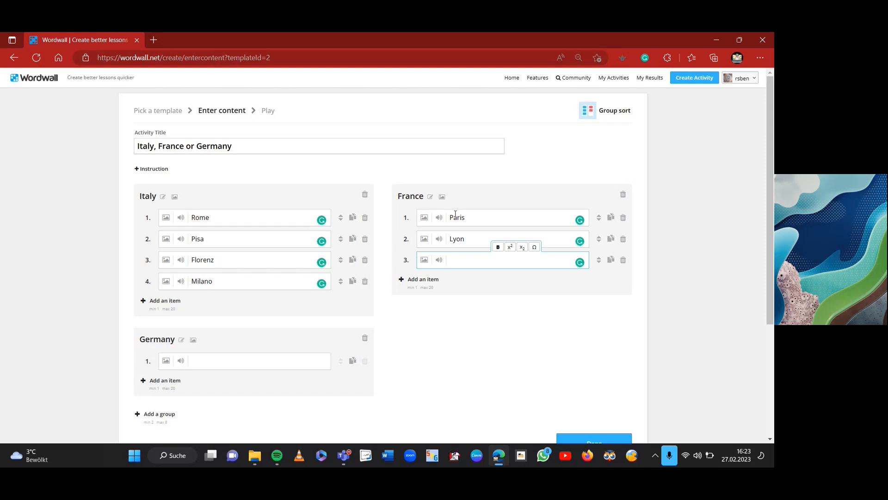
- Fill the Germany group with the items Berlin, Munich and Hamburg
click(233, 366)
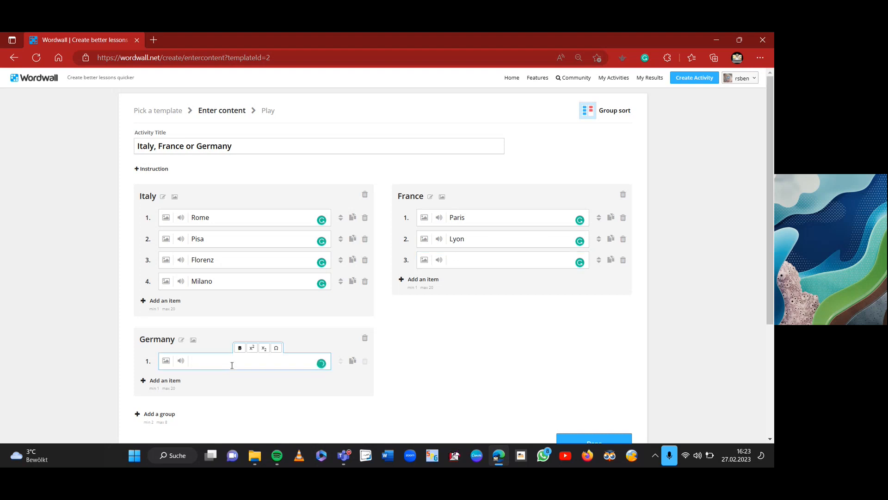
text(Berli9n)
key(Return)
text(M)
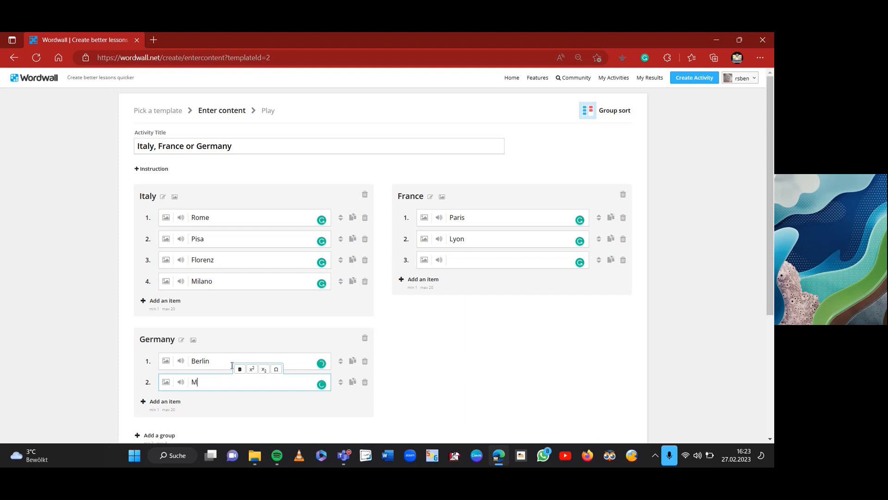
text(unich)
key(Return)
text(Hamburg)
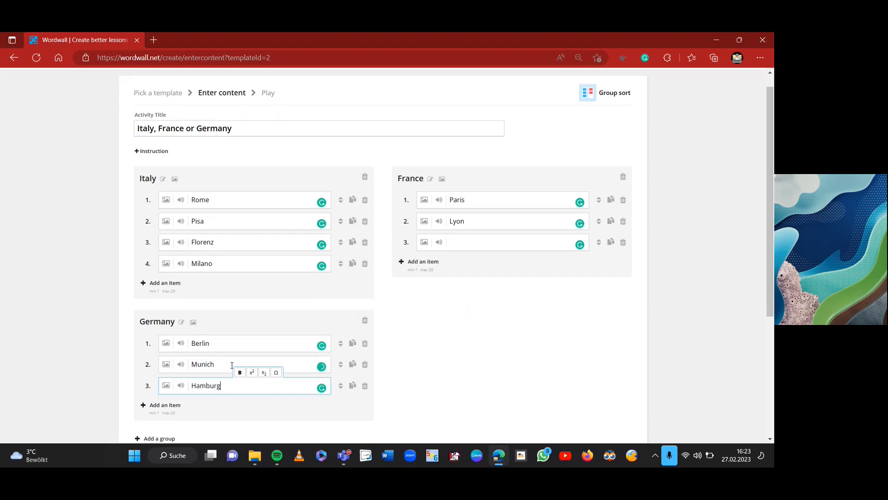
- Enter Strasbourg as the third item of the France group and finish creating the activity
click(454, 241)
text(Strasbo)
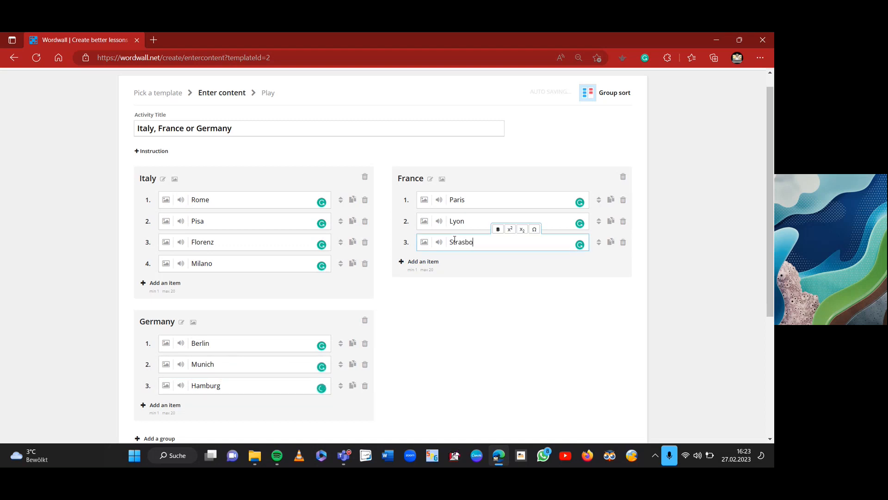
text(urh)
key(BackSpace)
text(g)
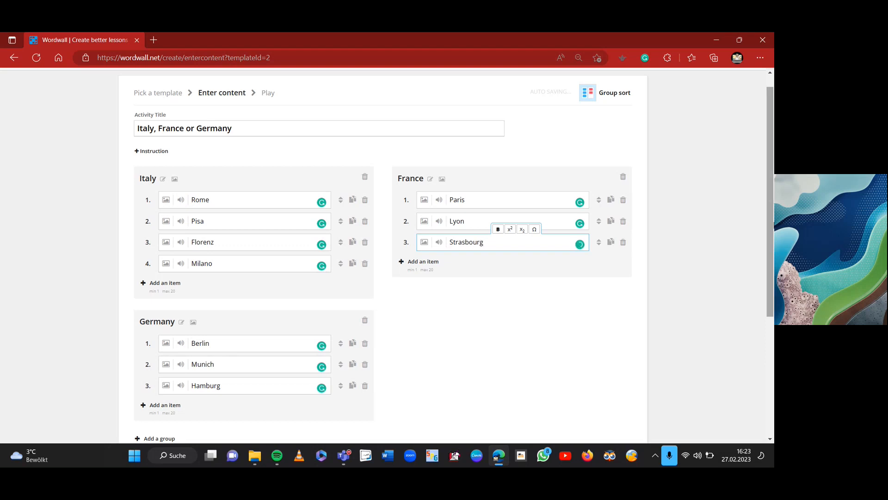
click(764, 229)
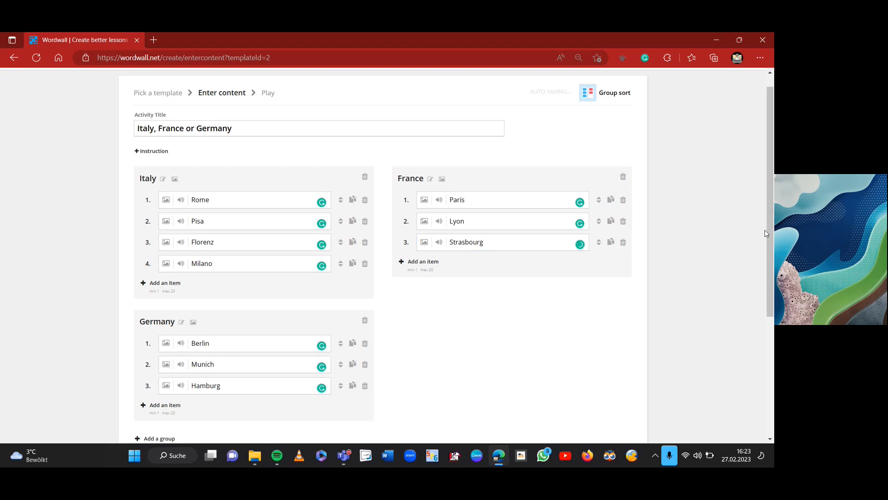
scroll(765, 229, down, 3)
click(582, 324)
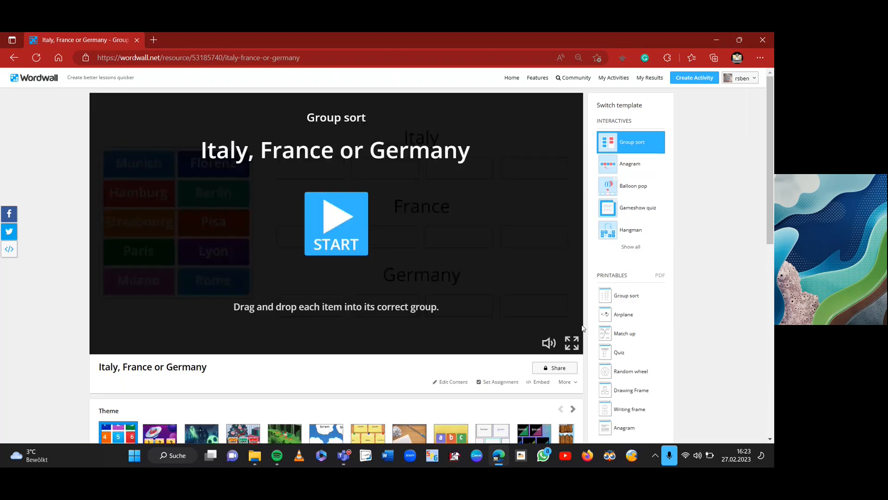
- Publish the Italy, France or Germany activity and copy its share link
click(557, 368)
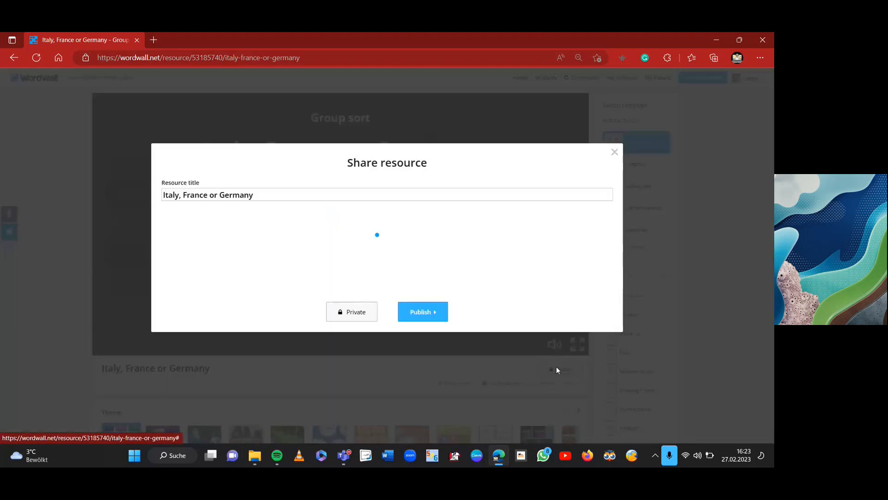
click(421, 317)
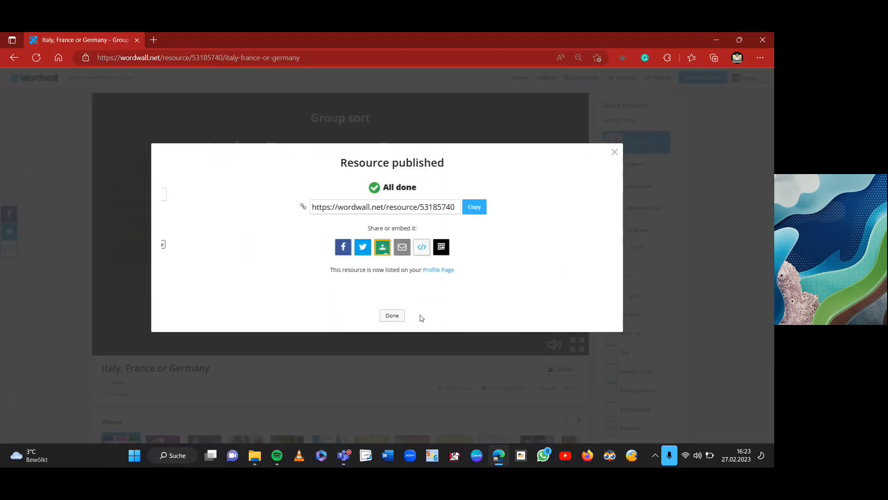
click(472, 206)
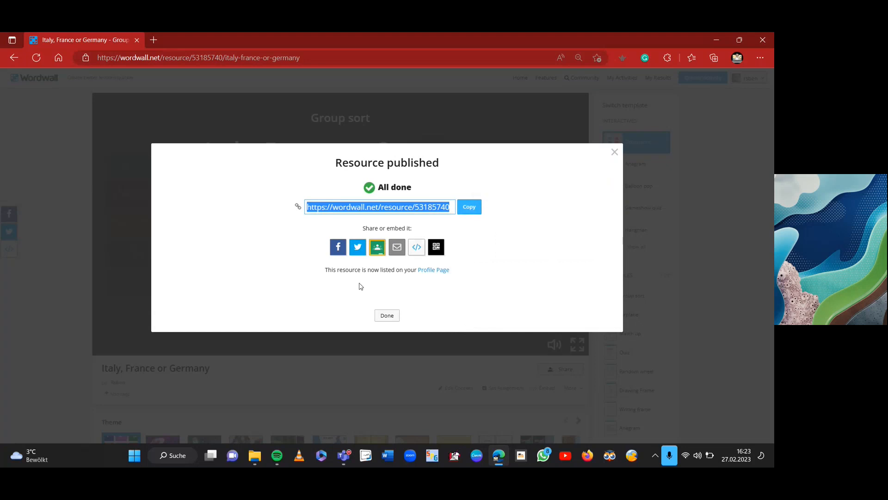
click(619, 154)
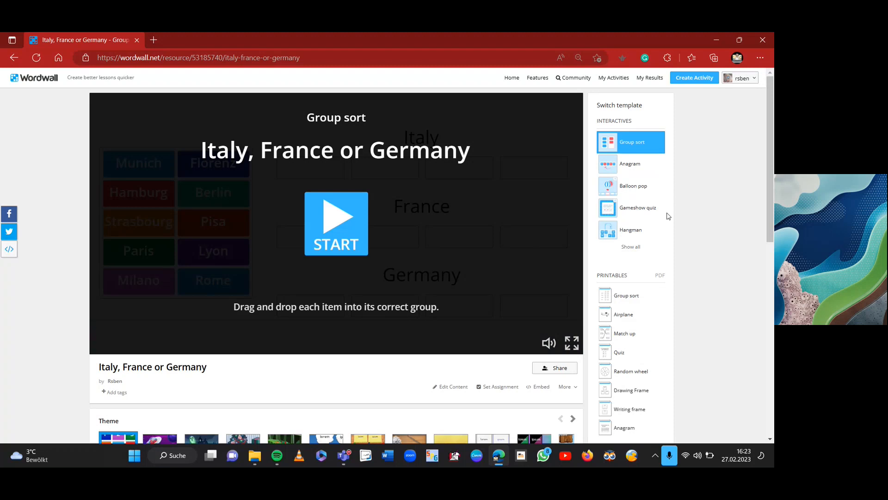
- Preview the activity in the Categorize template and start it
click(634, 247)
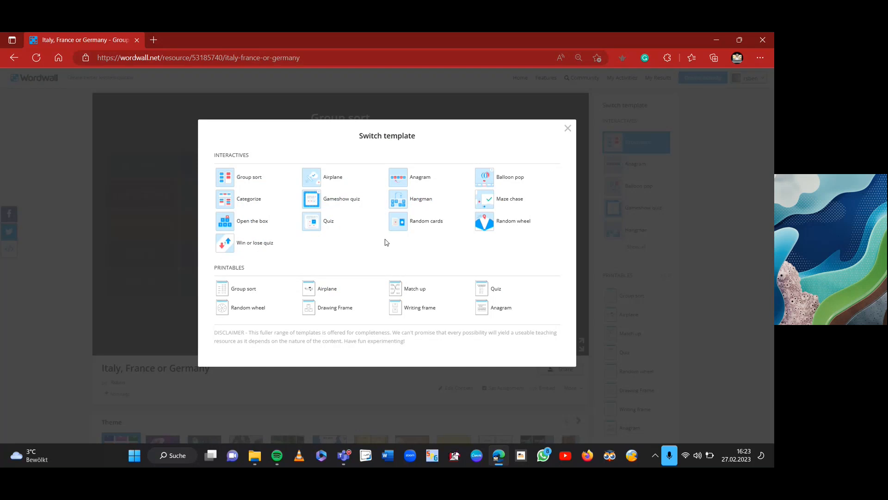
click(231, 204)
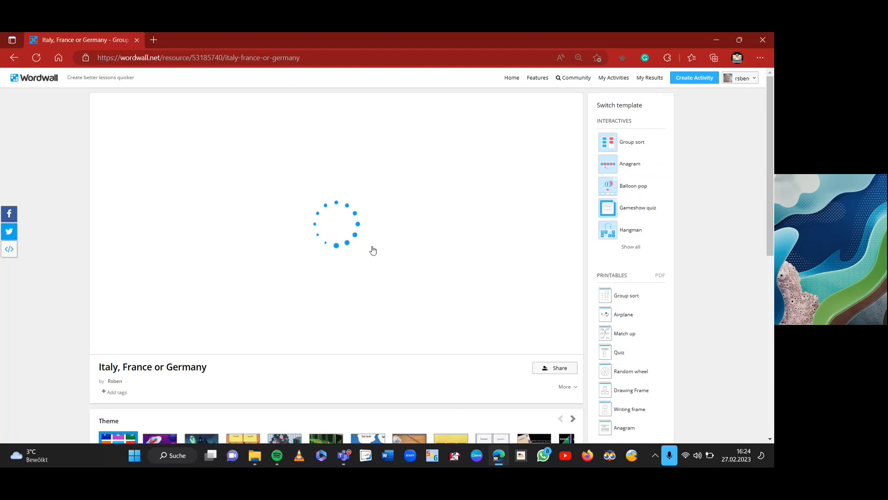
click(344, 241)
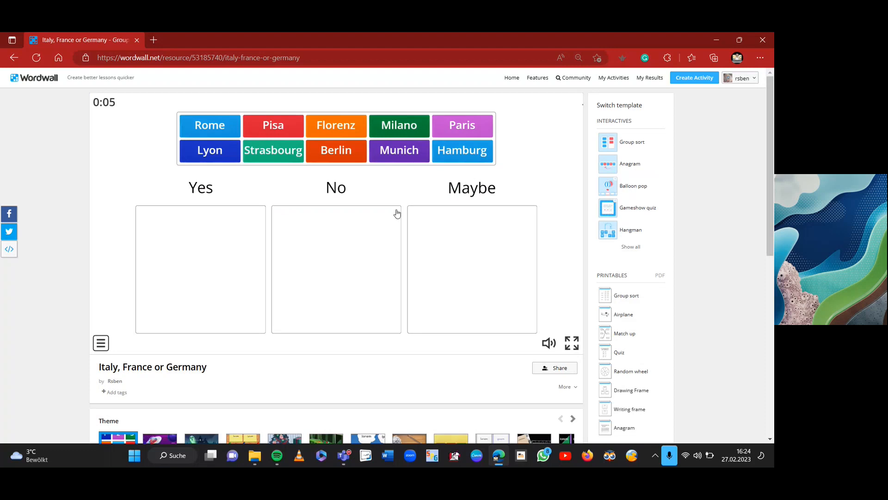
- Switch the activity to the Balloon pop template and play it, dropping cities into the train wagon of the matching country
click(602, 182)
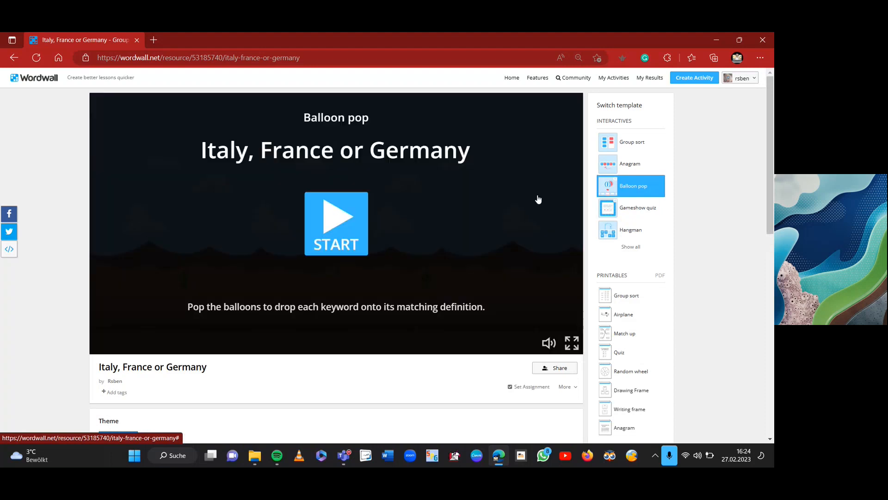
click(323, 232)
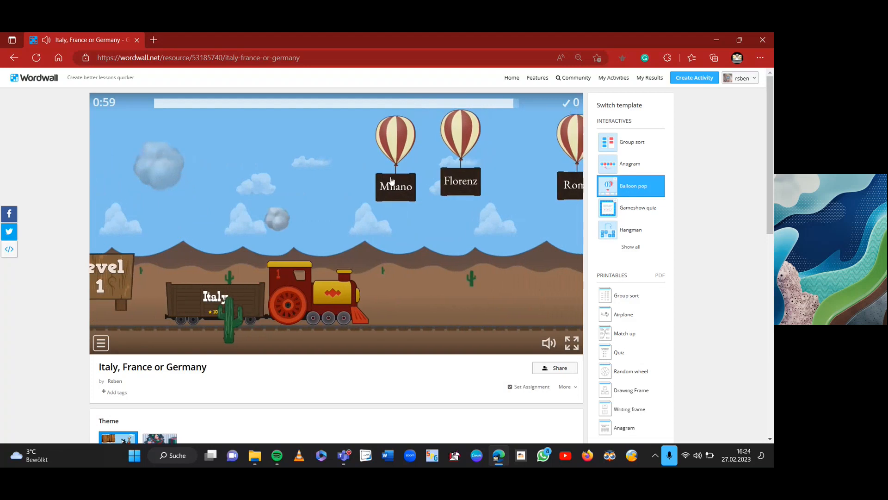
click(356, 203)
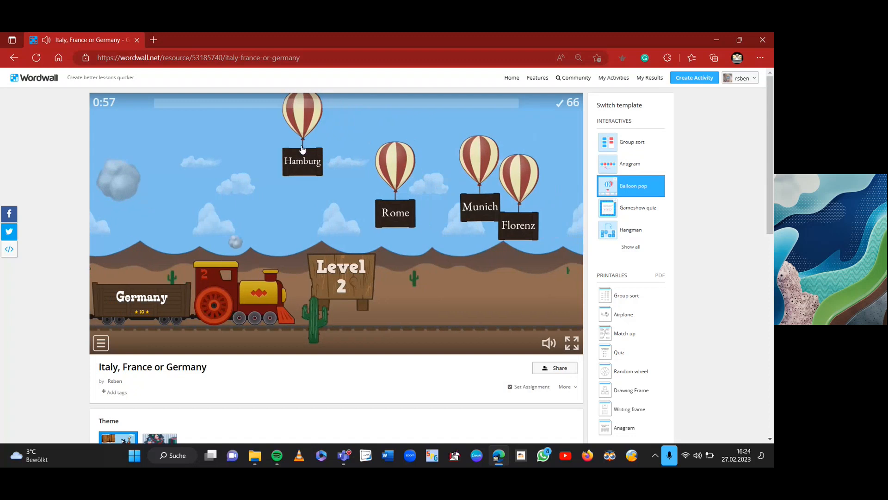
click(281, 161)
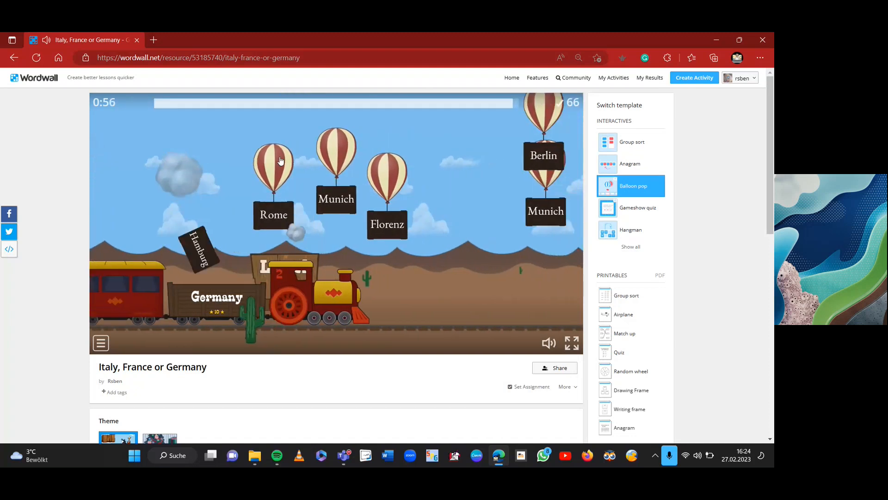
click(280, 161)
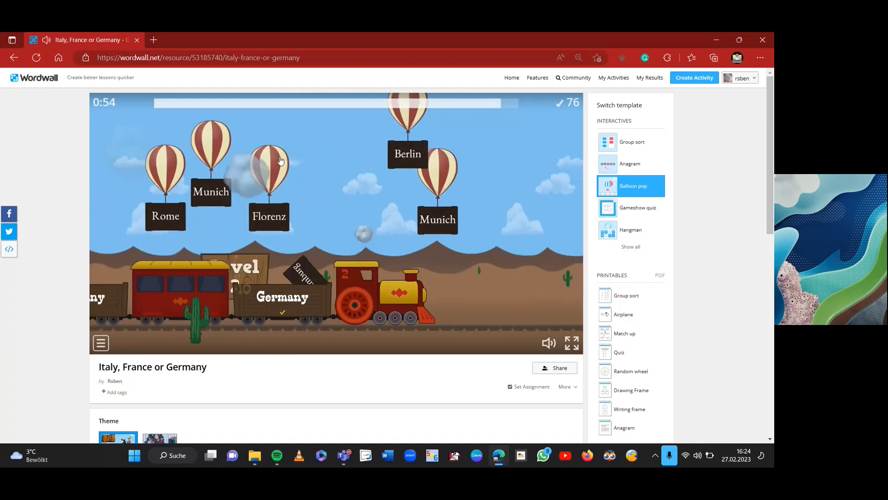
click(280, 149)
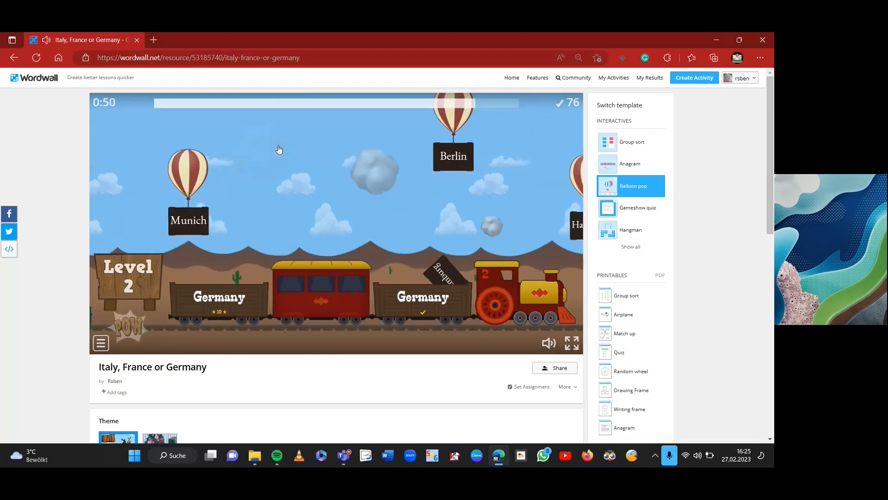
click(402, 154)
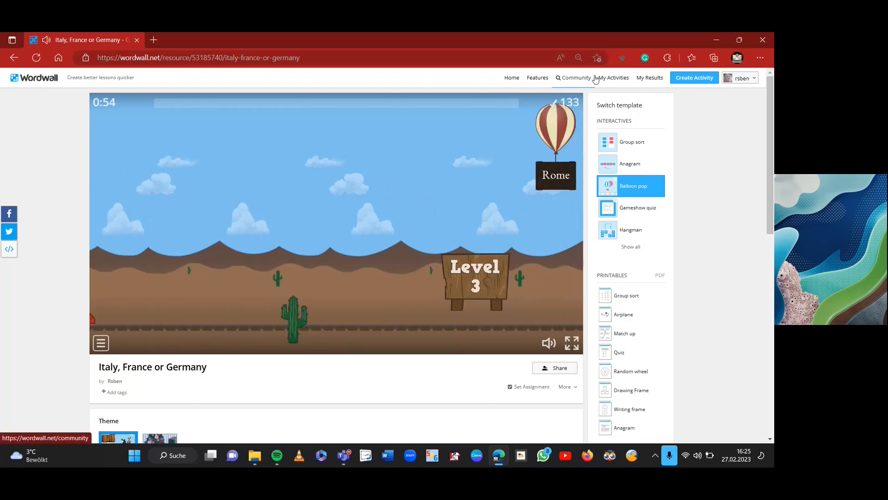
- Move the Italy, France or Germany and Colours activities into the Digital Tourist folder of My Activities
click(619, 78)
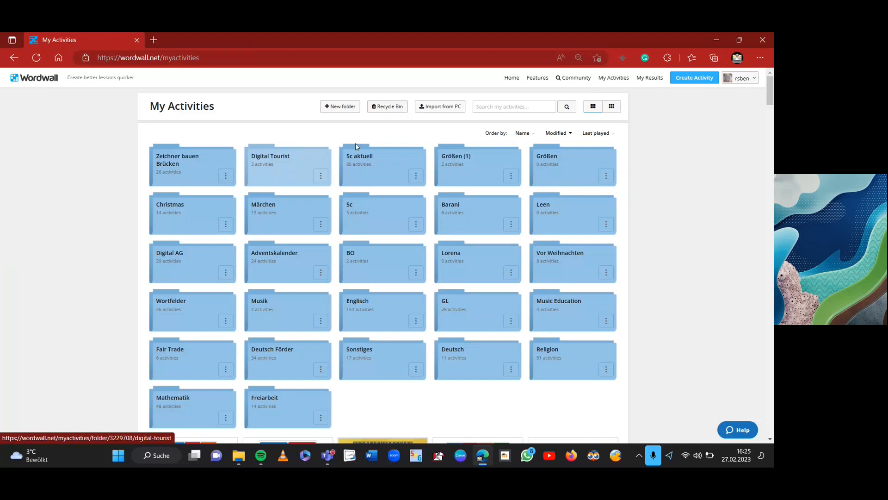
scroll(383, 254, down, 2)
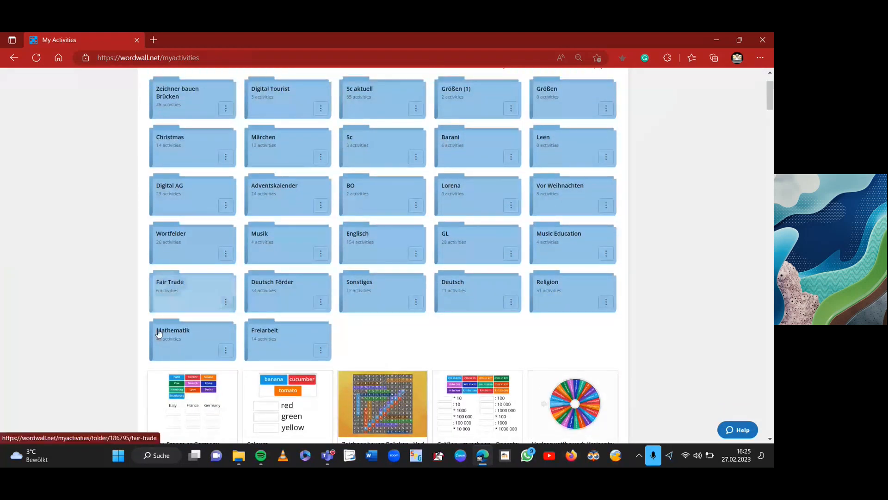
drag(197, 396, 269, 90)
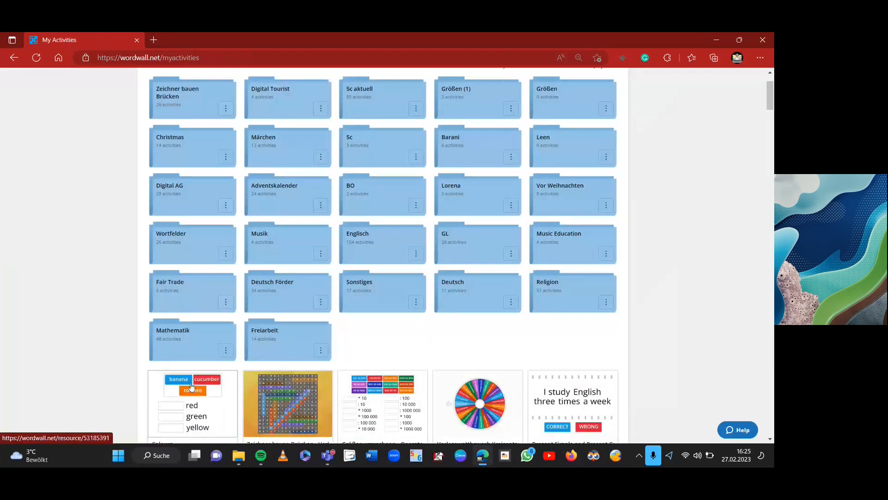
drag(197, 399, 263, 95)
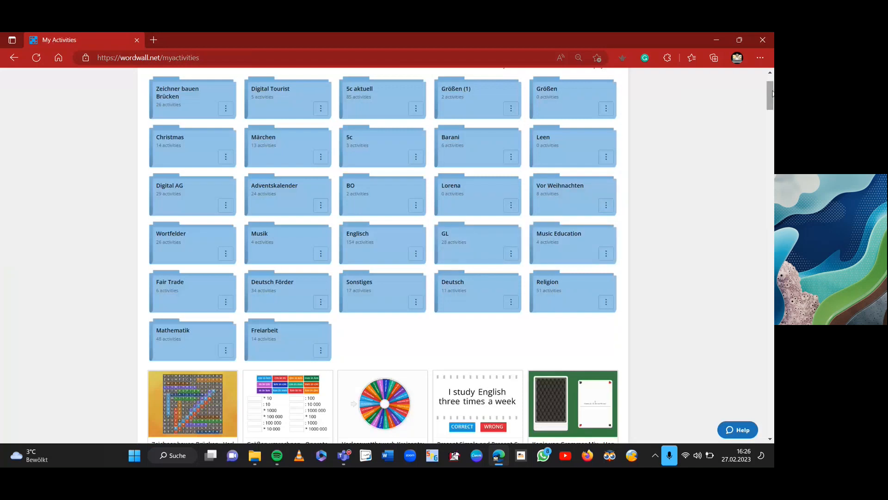
mouse_move(771, 95)
mouse_down()
mouse_move(771, 416)
mouse_move(772, 85)
mouse_up()
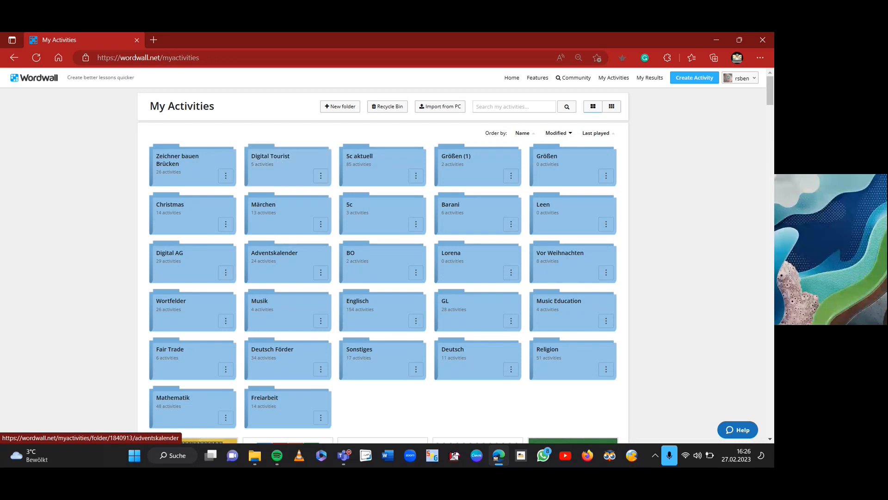
- Switch to the Microsoft Teams meeting window and leave the meeting
click(343, 457)
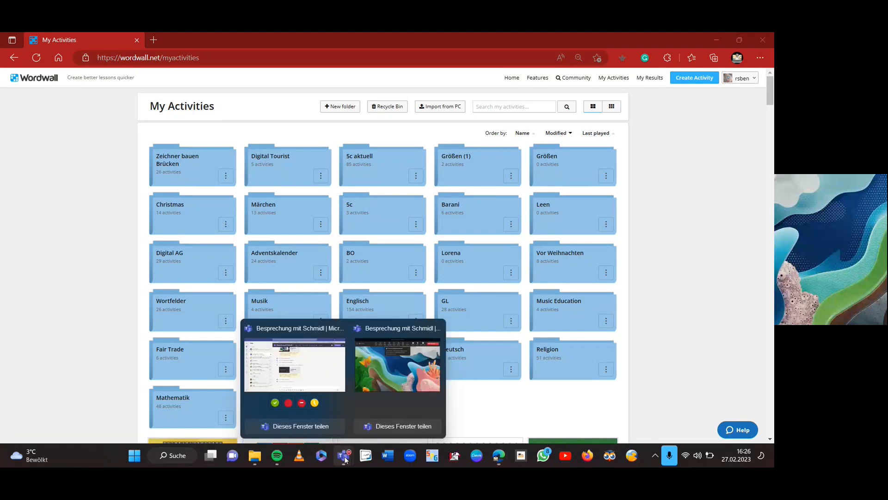
mouse_move(402, 374)
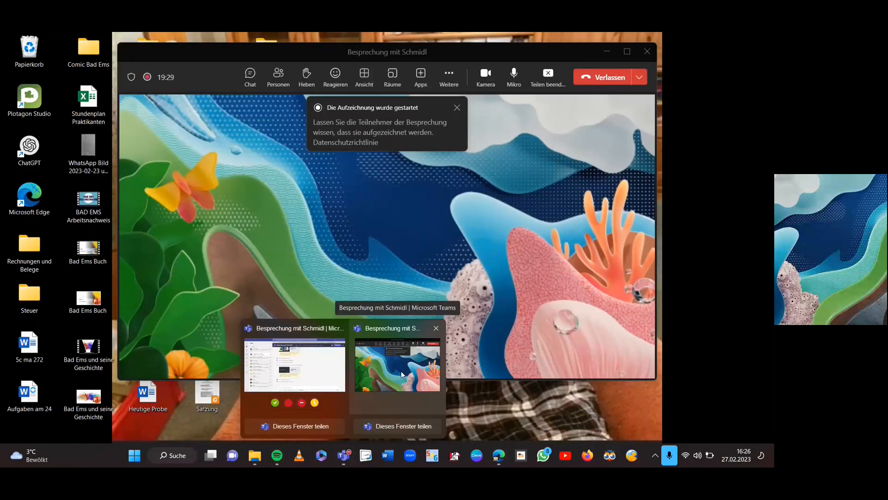
click(401, 373)
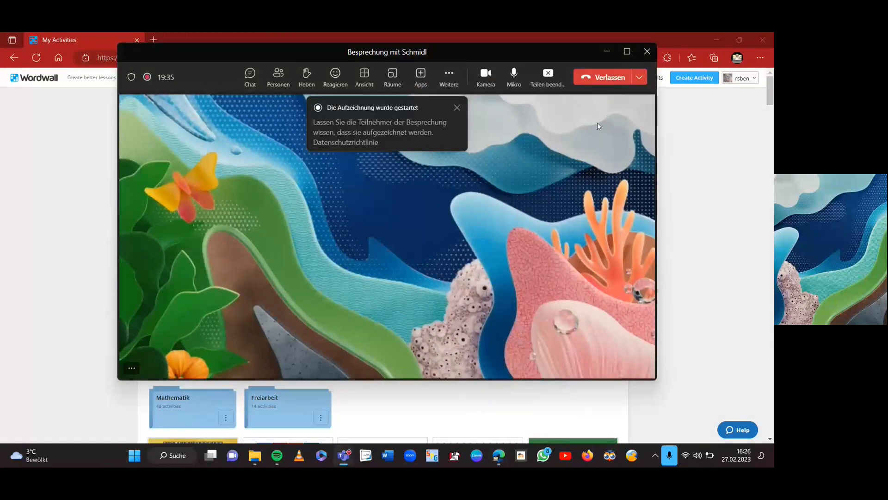
click(605, 78)
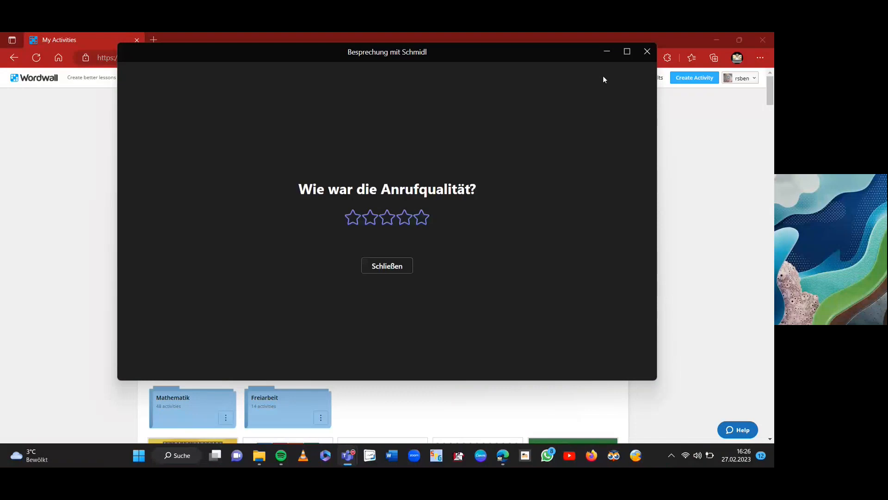